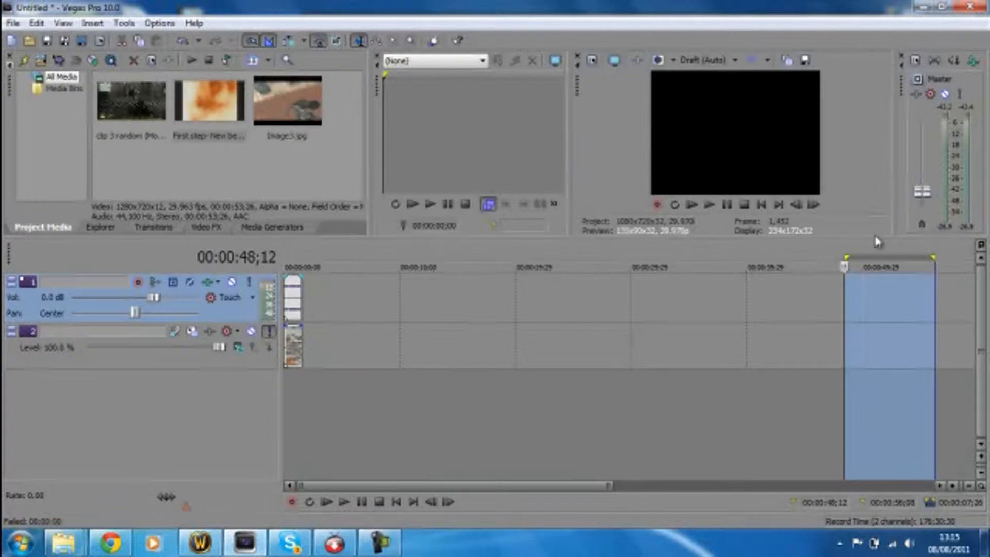
# Clear the time selection on the timeline and turn off Maintain aspect ratio in the video event's properties
pyautogui.moveTo(885, 257); pyautogui.dragTo(69, 283)
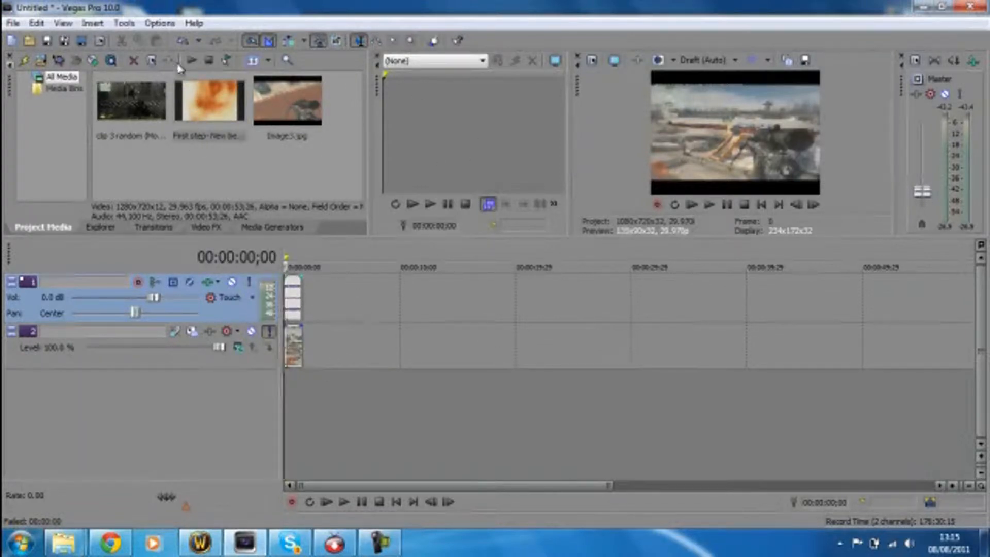
pyautogui.click(302, 281)
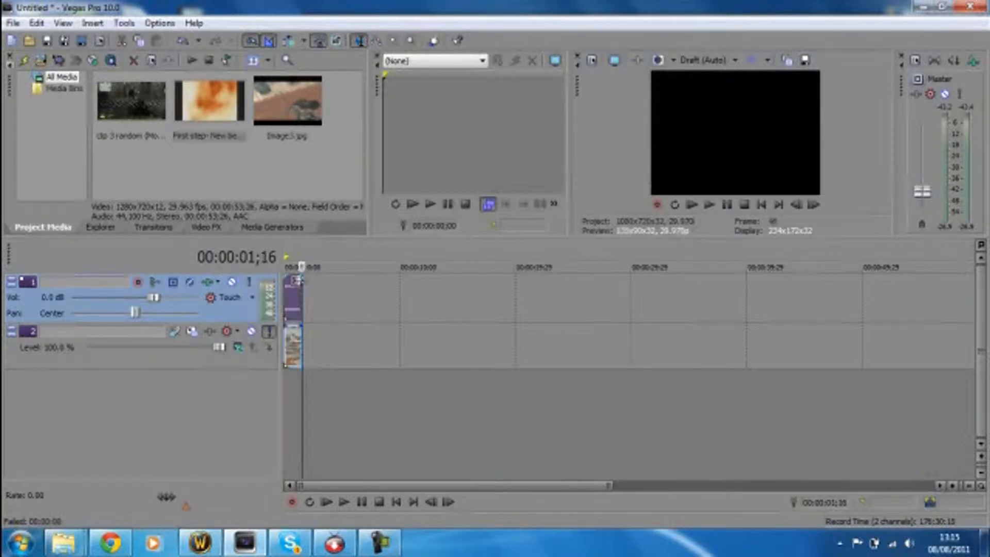
pyautogui.click(295, 282)
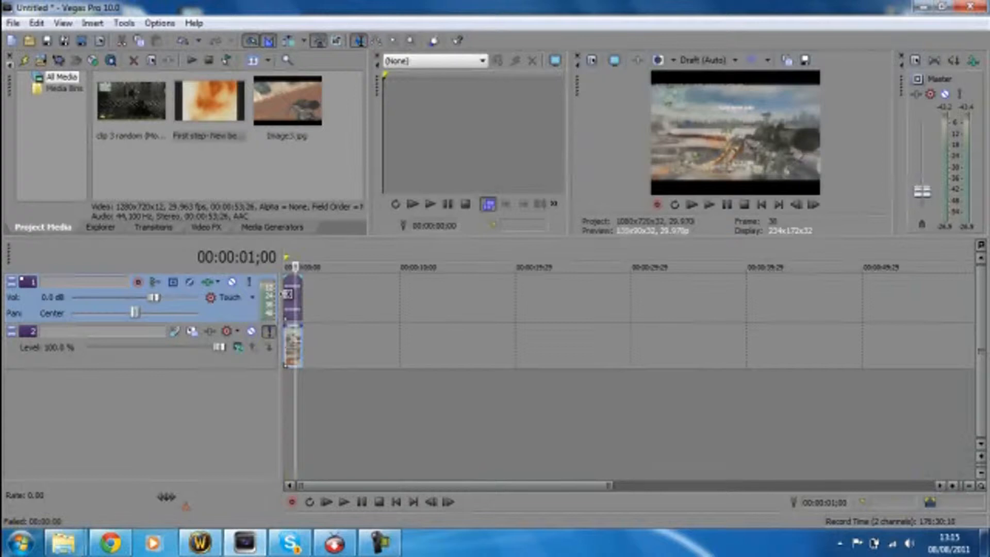
pyautogui.rightClick(292, 360)
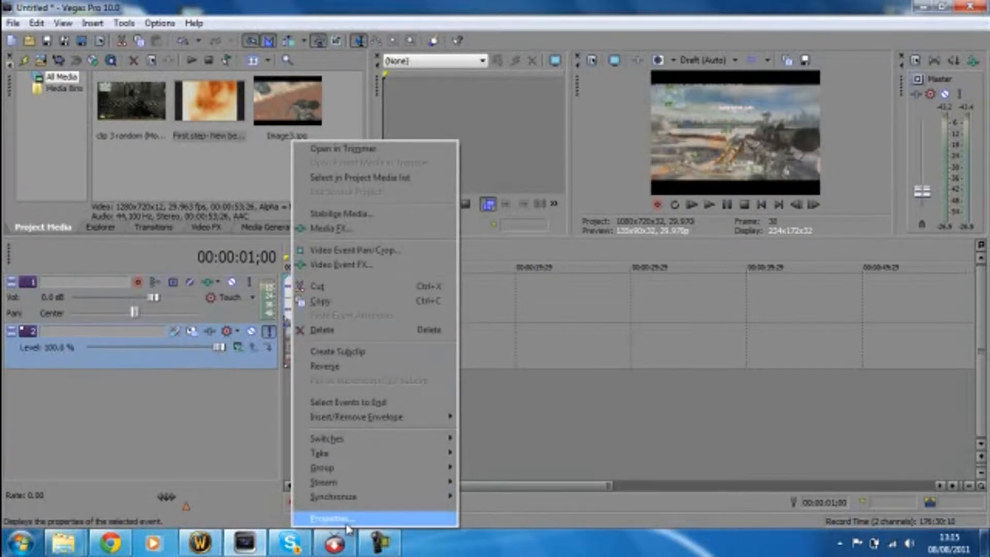
pyautogui.click(332, 519)
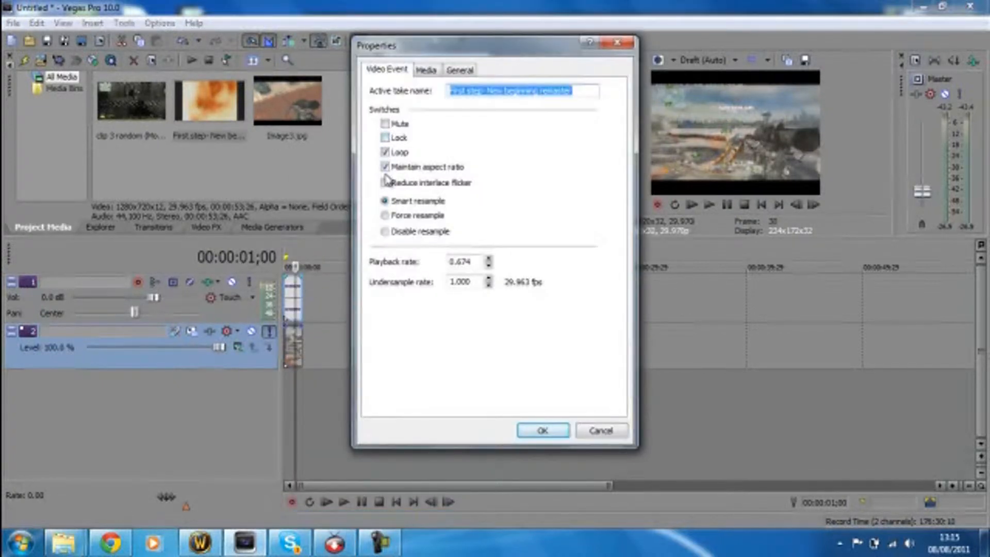
pyautogui.click(385, 168)
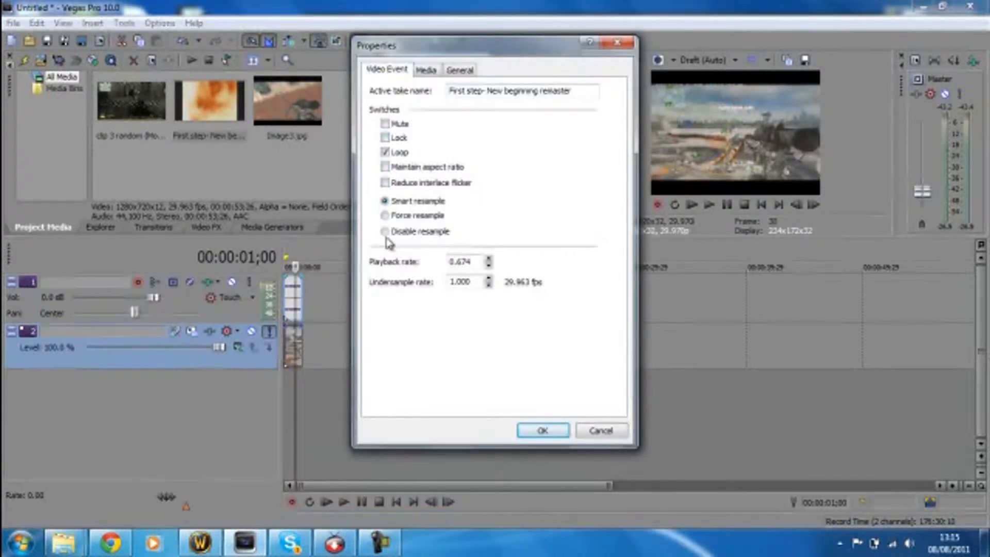
pyautogui.click(541, 432)
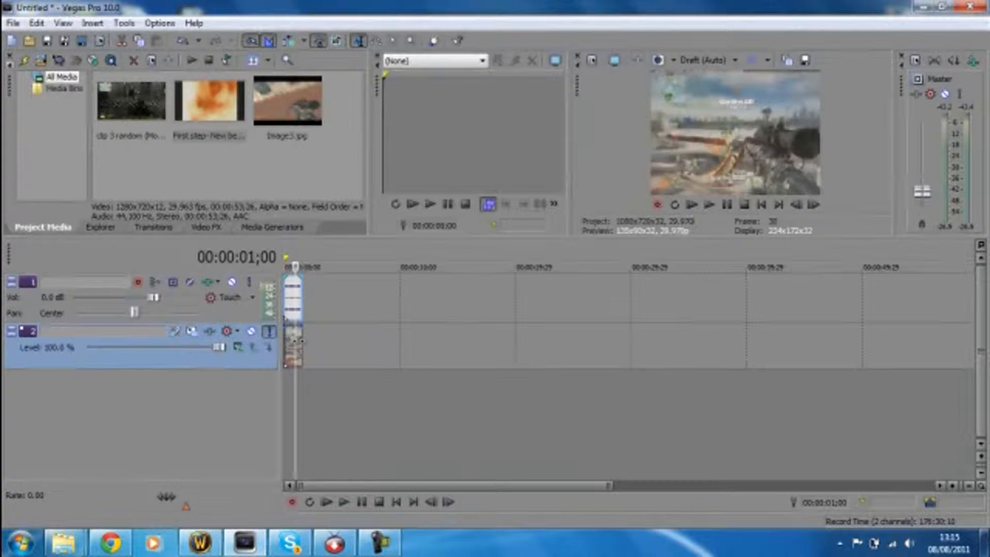
# Try cropping the video event in Event Pan/Crop to about 1,263.8 × 710.9 at 00:00:01;00
pyautogui.rightClick(299, 341)
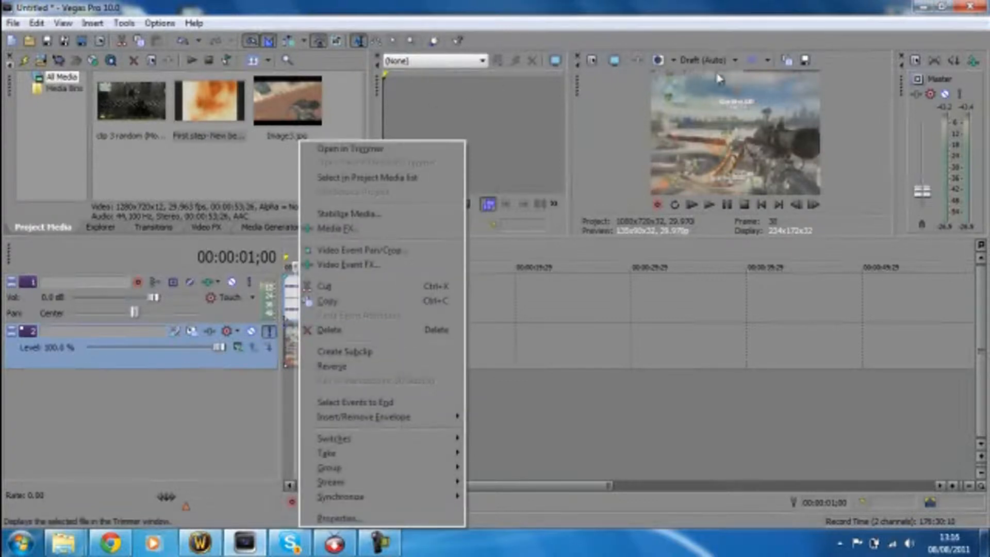
pyautogui.click(401, 251)
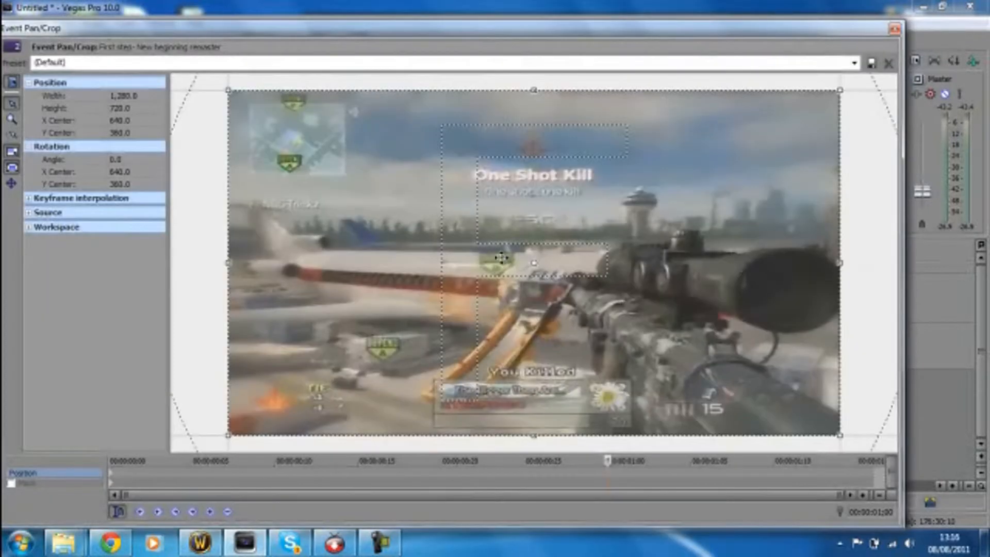
pyautogui.moveTo(531, 87); pyautogui.dragTo(533, 91)
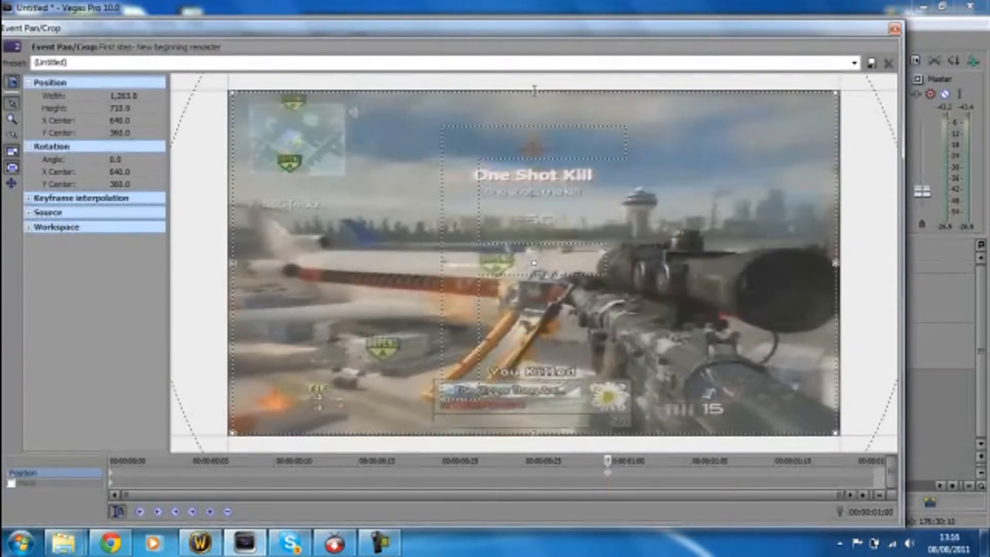
pyautogui.click(898, 28)
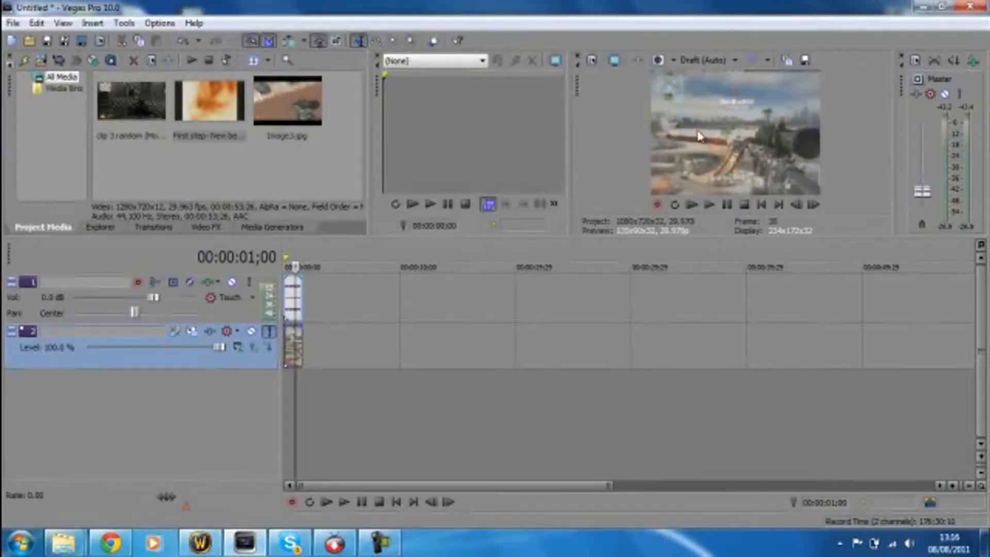
# Try a tighter pan/crop of about 1,231.5 × 692.7 at 00:00:01;00, and remove that keyframe
pyautogui.rightClick(292, 347)
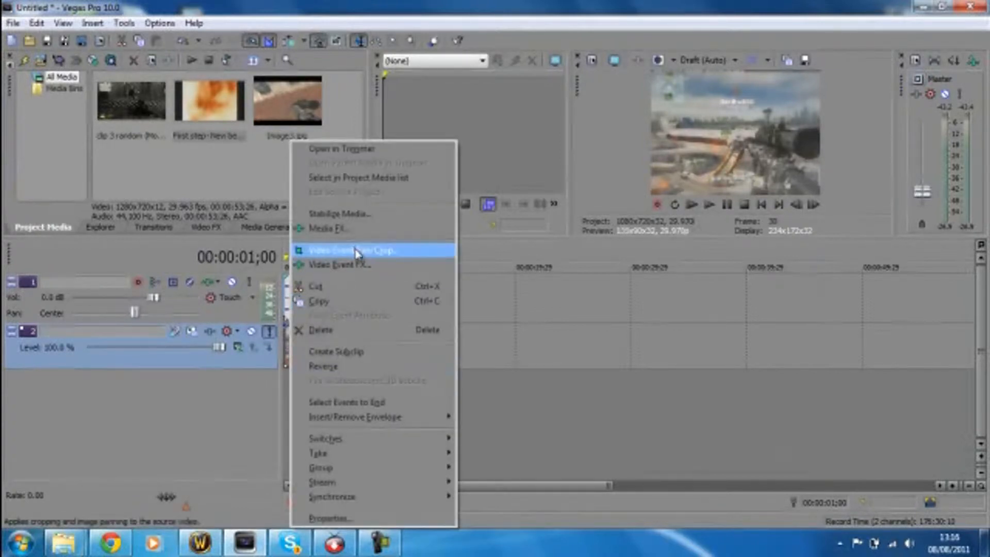
pyautogui.click(356, 253)
pyautogui.moveTo(900, 97); pyautogui.dragTo(521, 137)
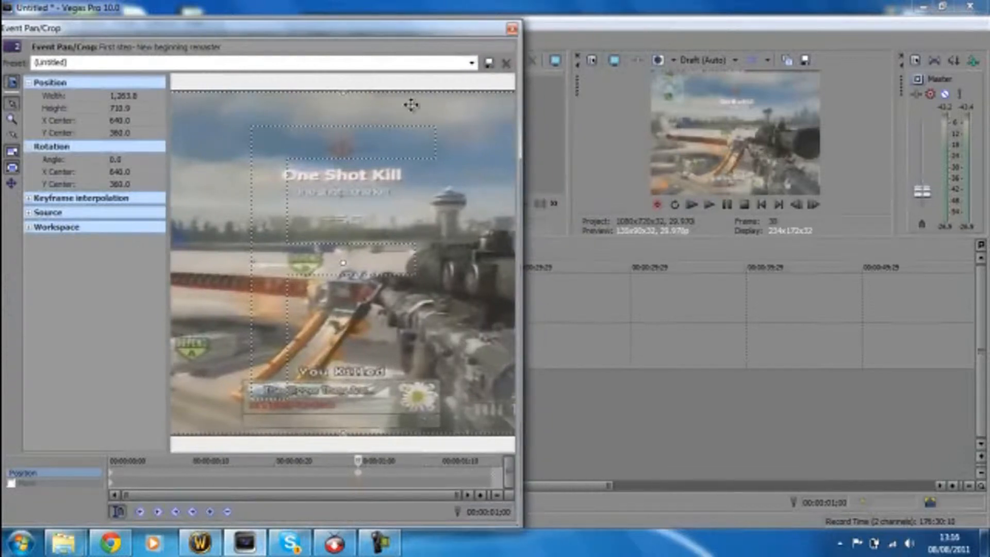
pyautogui.moveTo(346, 89); pyautogui.dragTo(347, 97)
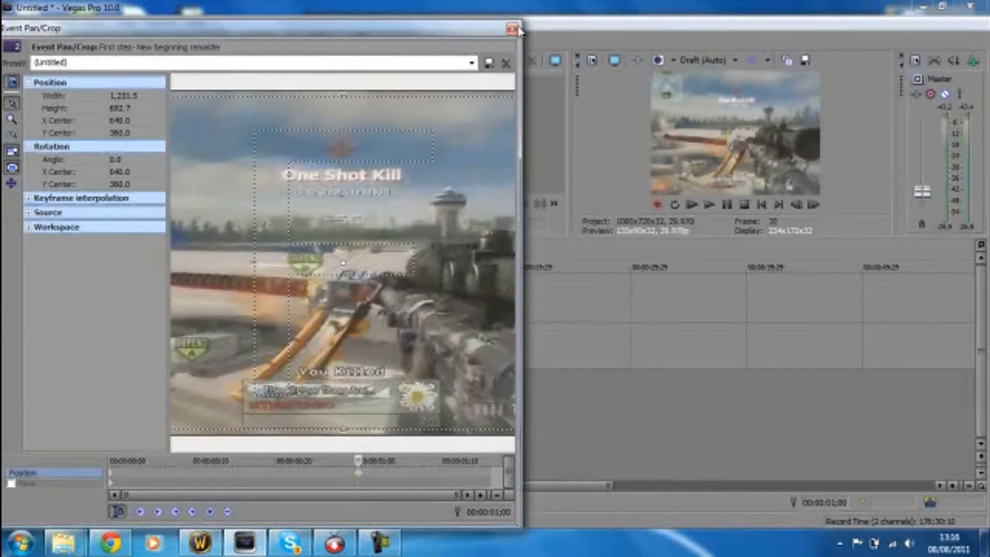
pyautogui.click(361, 478)
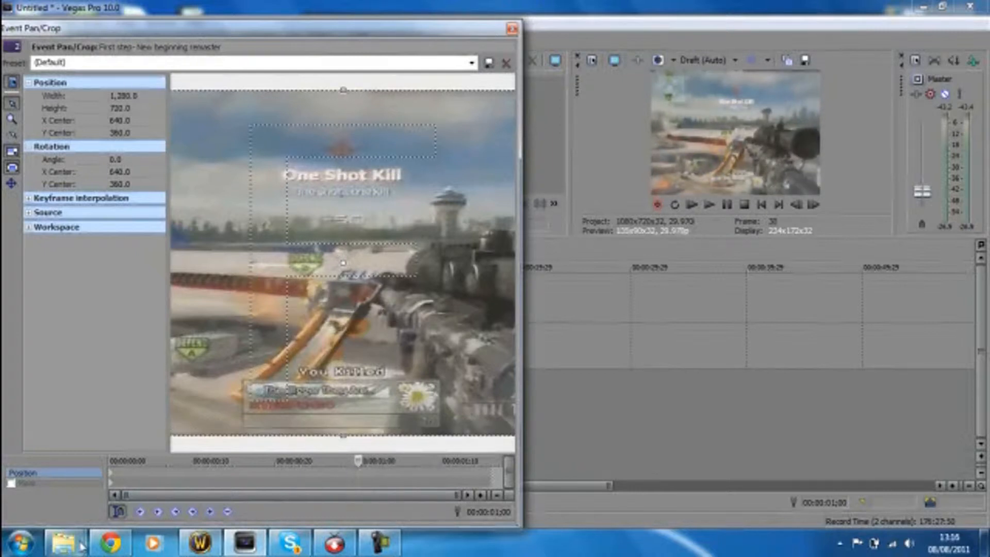
# Crop the video event at its first keyframe to about 1,247.7 × 701.8, keeping it centred, and close Event Pan/Crop
pyautogui.click(113, 479)
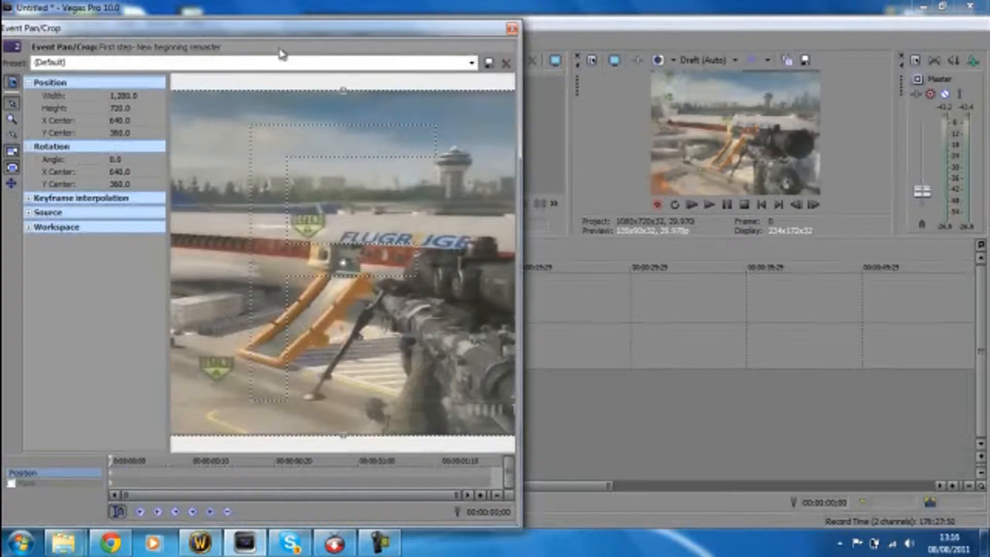
pyautogui.moveTo(343, 95); pyautogui.dragTo(344, 98)
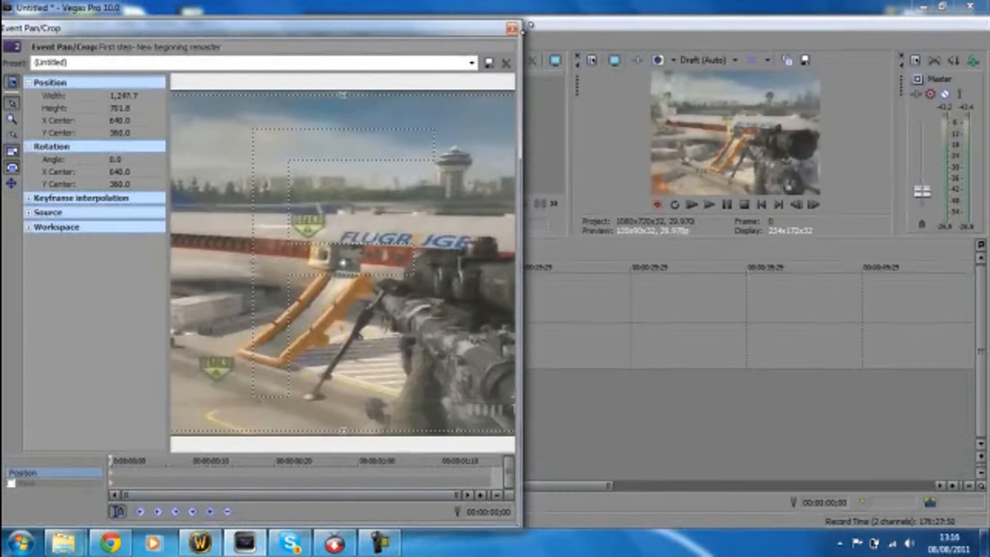
pyautogui.click(512, 29)
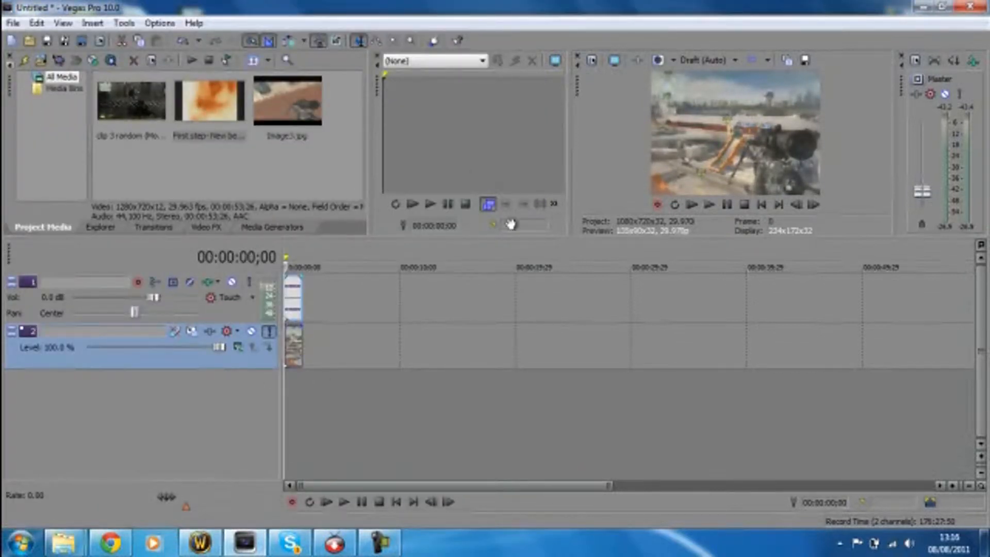
# Play back the cropped clip in the preview, pause it and return to the start of the timeline
pyautogui.click(711, 205)
pyautogui.click(724, 392)
pyautogui.click(727, 205)
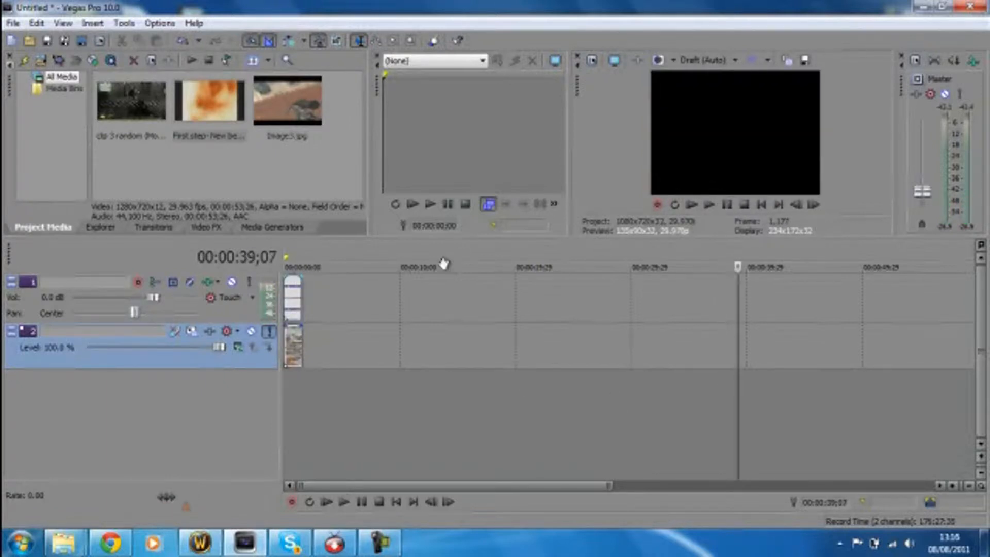
pyautogui.click(763, 204)
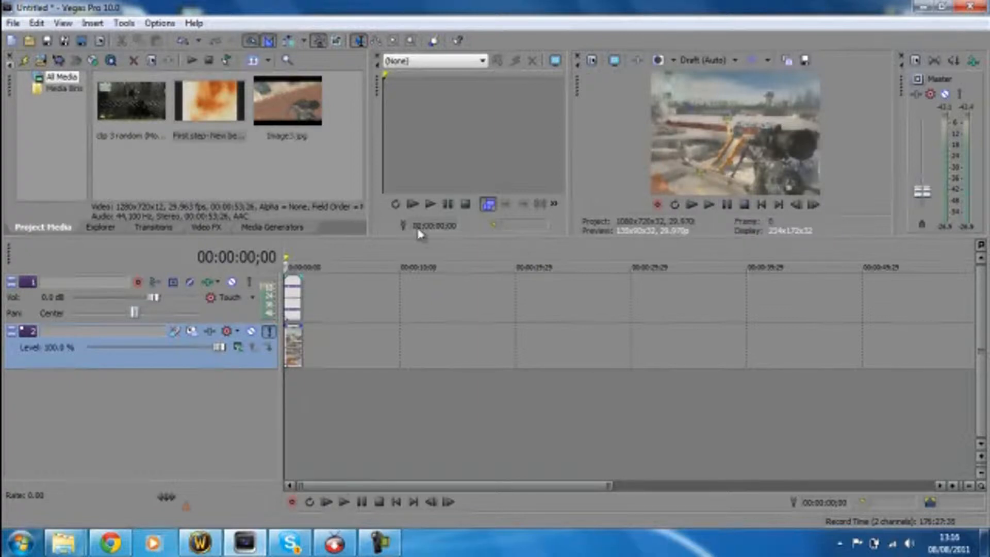
# Examine the clip up close on the timeline by checking several frames and playing it, looking for the moment of the shot
pyautogui.click(295, 314)
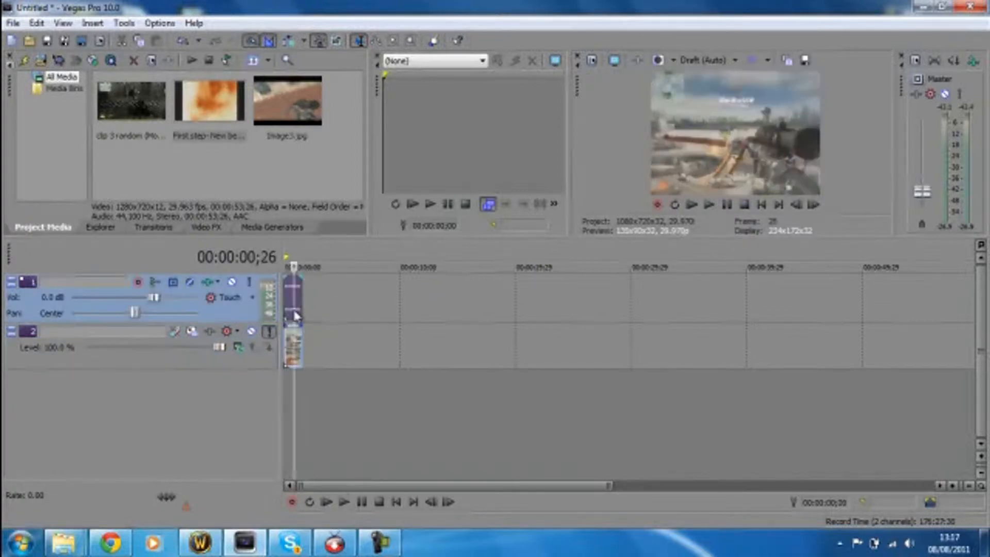
pyautogui.click(285, 403)
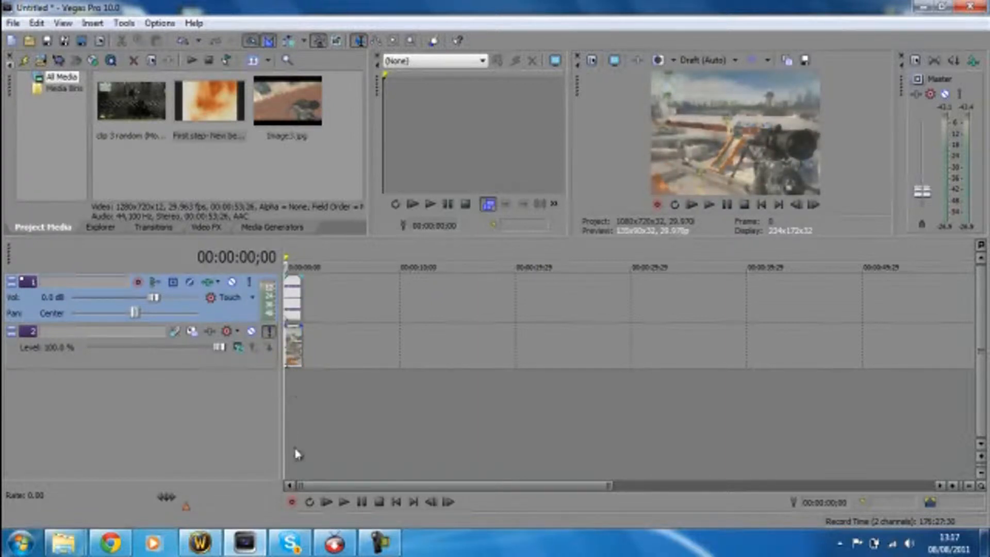
pyautogui.moveTo(609, 486); pyautogui.dragTo(336, 486)
pyautogui.click(355, 349)
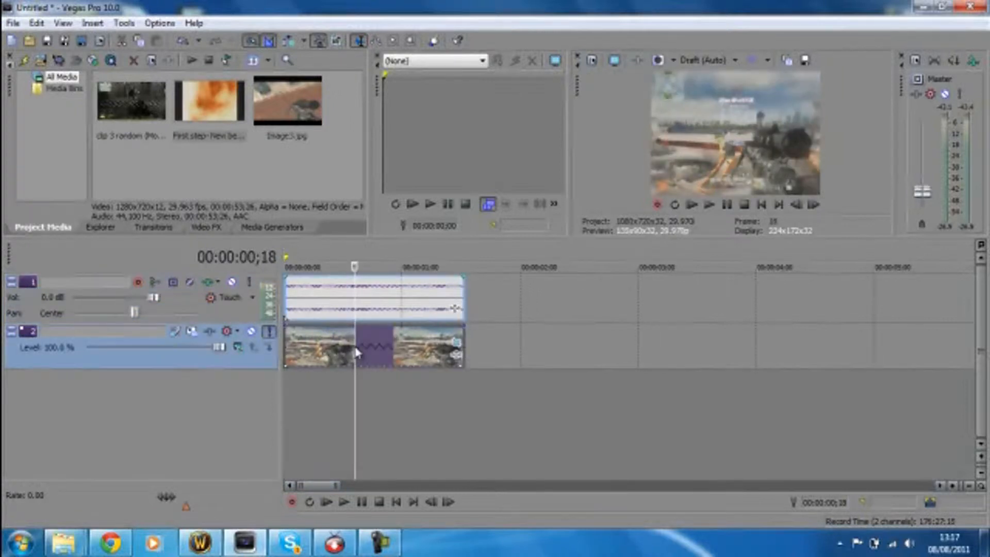
pyautogui.click(351, 349)
pyautogui.click(343, 349)
pyautogui.click(337, 343)
pyautogui.click(327, 442)
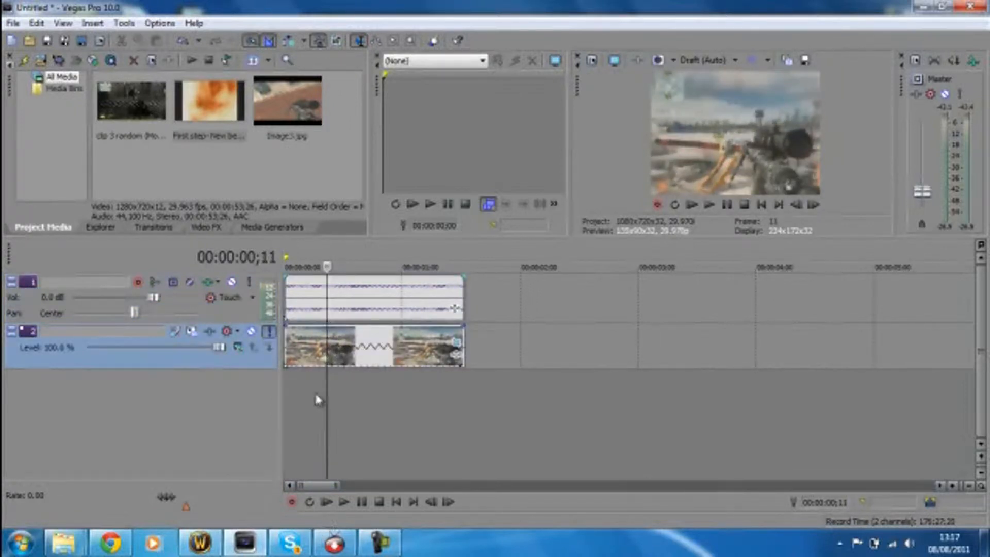
pyautogui.click(307, 347)
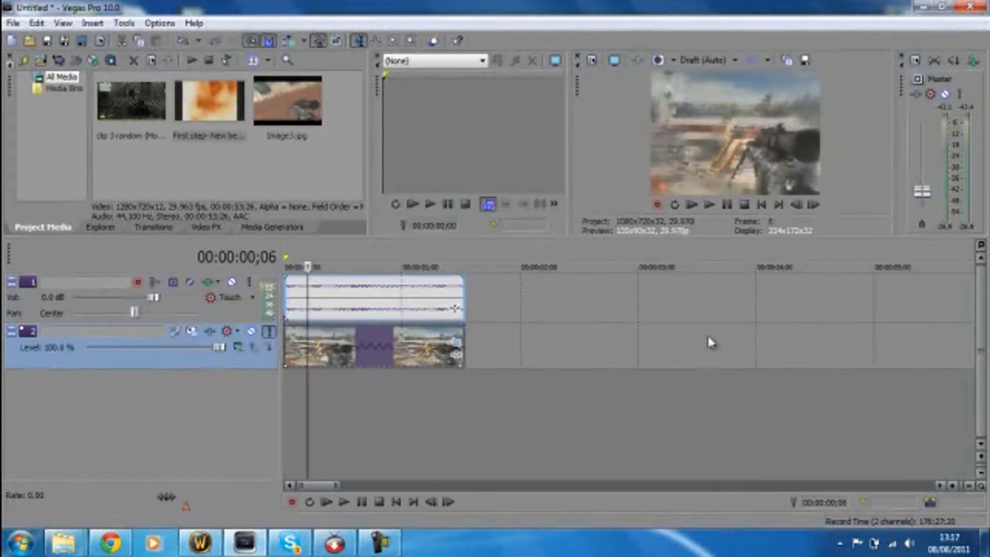
pyautogui.click(714, 204)
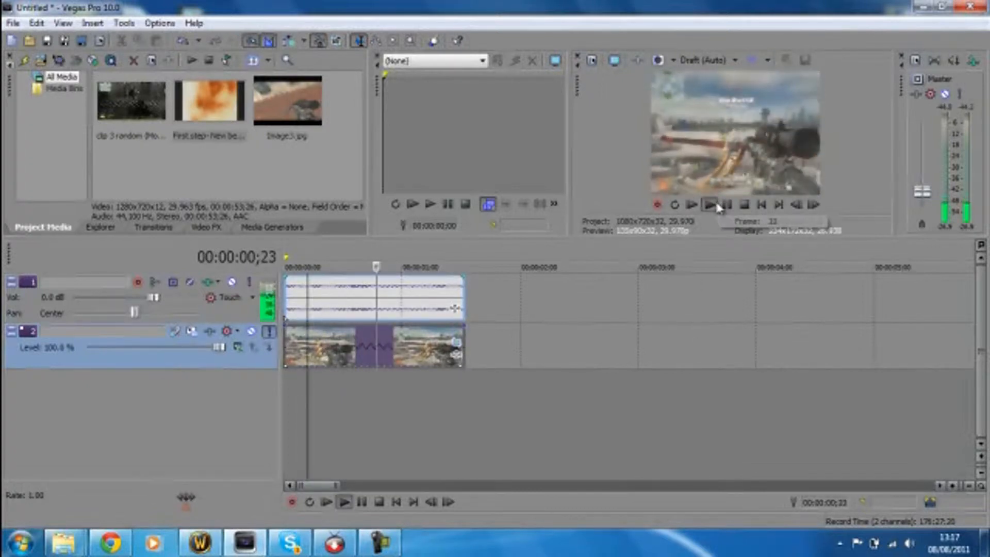
pyautogui.click(727, 206)
# Split the clip's video and audio at 00:00:00;05
pyautogui.click(301, 335)
pyautogui.click(310, 338)
pyautogui.click(293, 384)
pyautogui.click(301, 361)
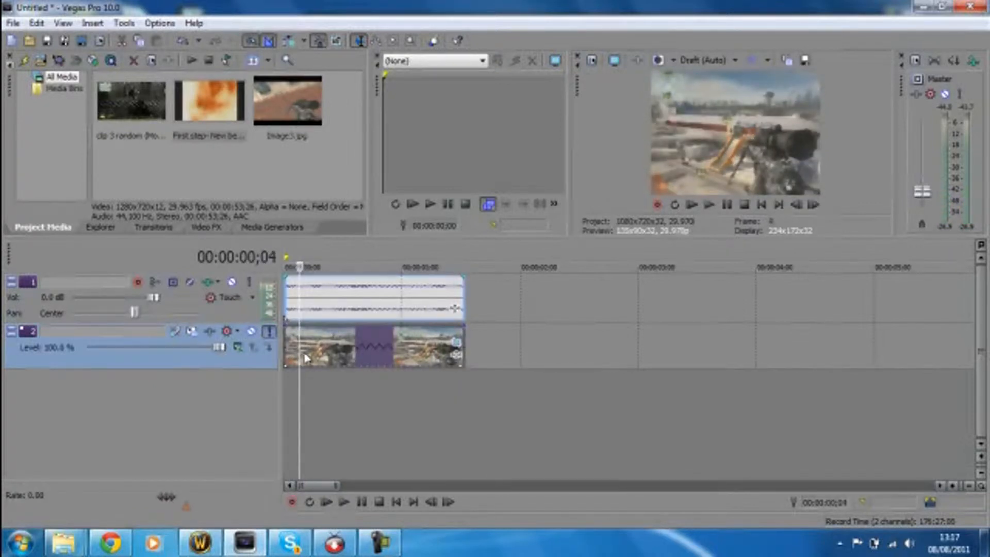
pyautogui.click(306, 358)
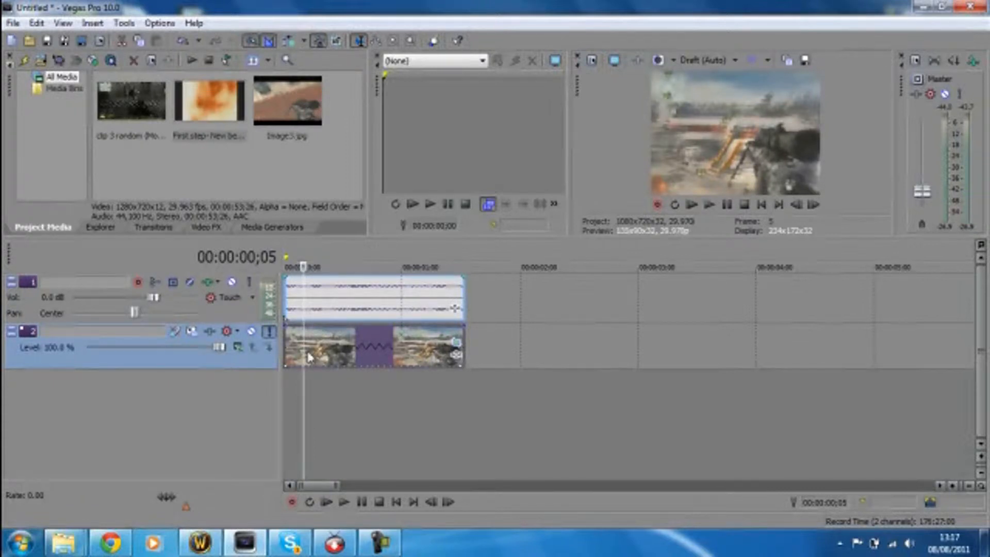
pyautogui.press('s')
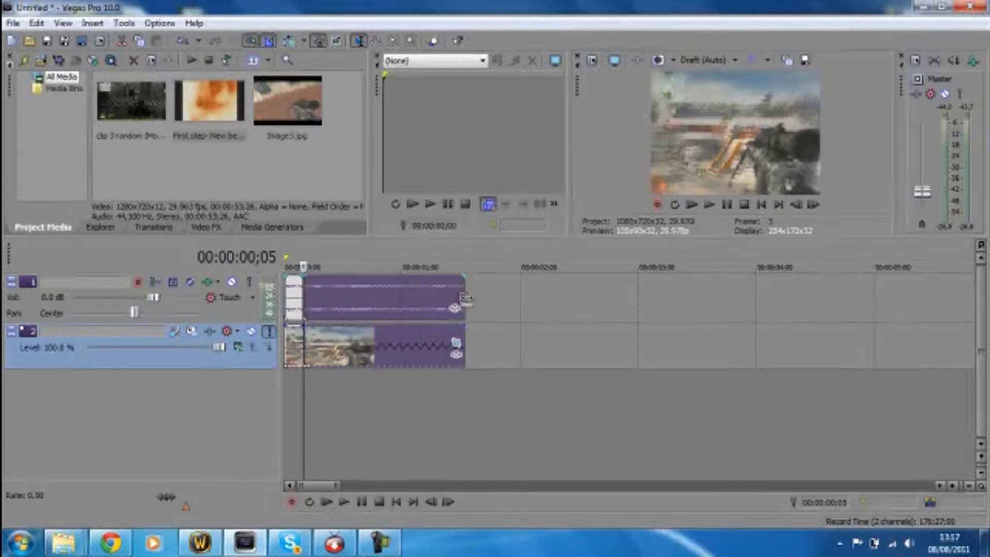
# Lengthen the segment after the split to end at about 2.6 seconds, and play the timeline from the start
pyautogui.moveTo(465, 299); pyautogui.dragTo(596, 351)
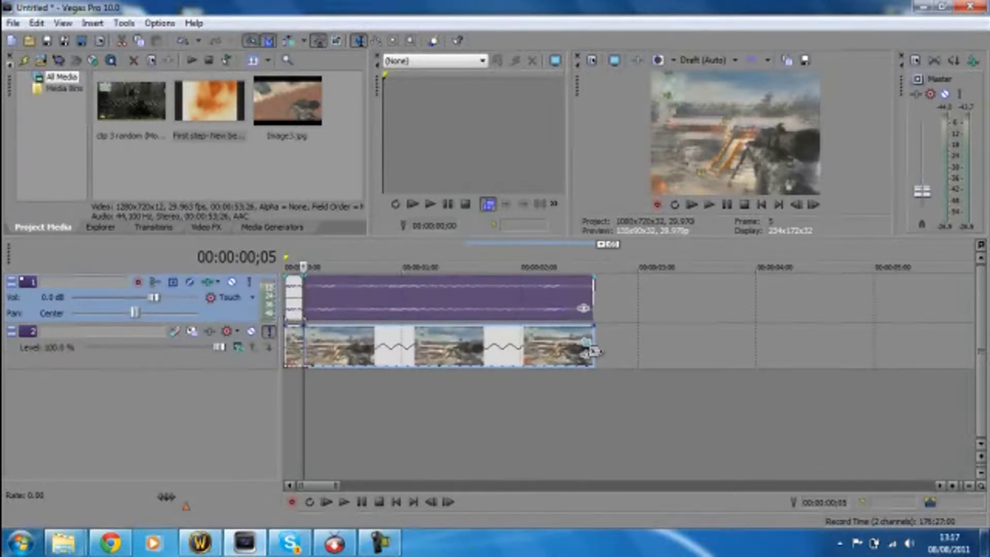
pyautogui.click(761, 205)
pyautogui.click(709, 205)
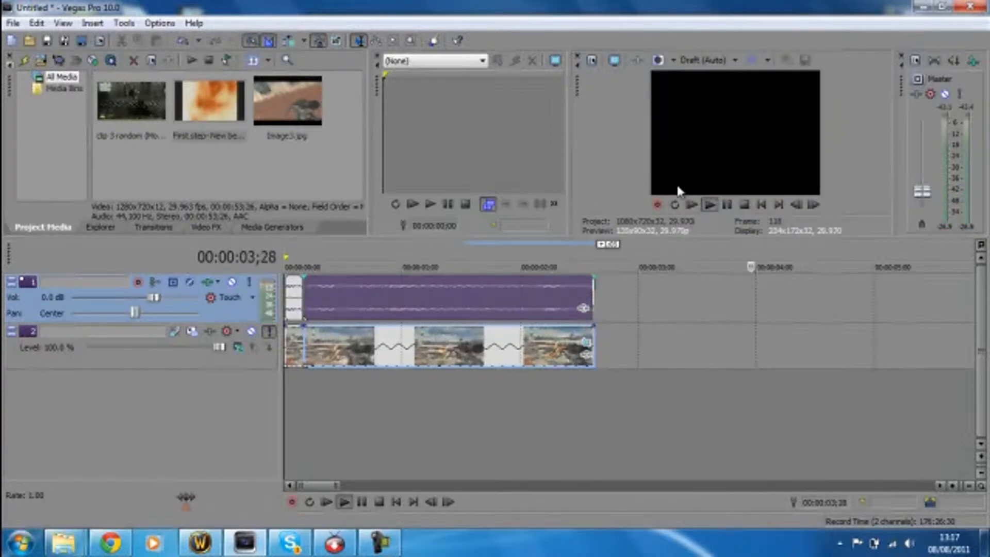
pyautogui.click(727, 205)
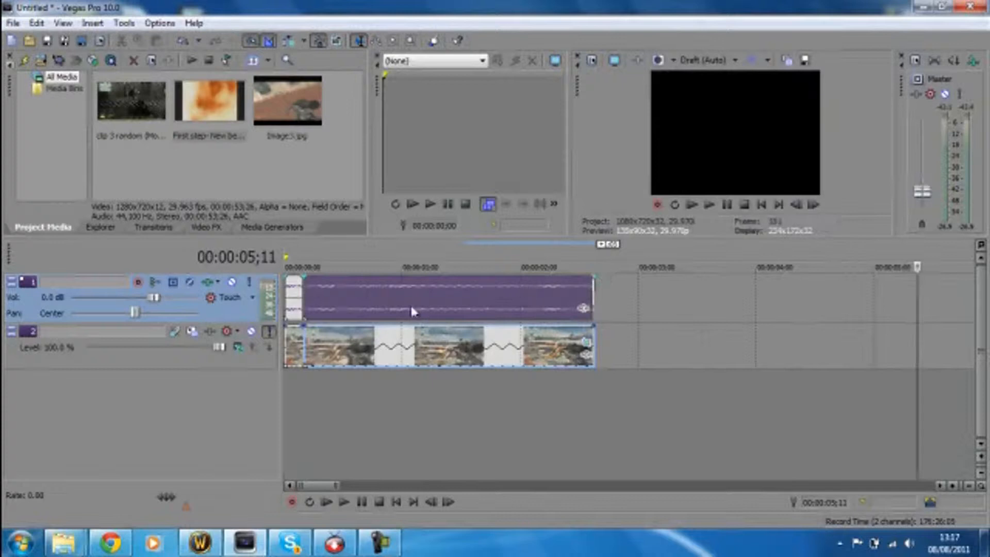
# Delete the audio event of the lengthened segment, leaving its video in place
pyautogui.click(409, 297)
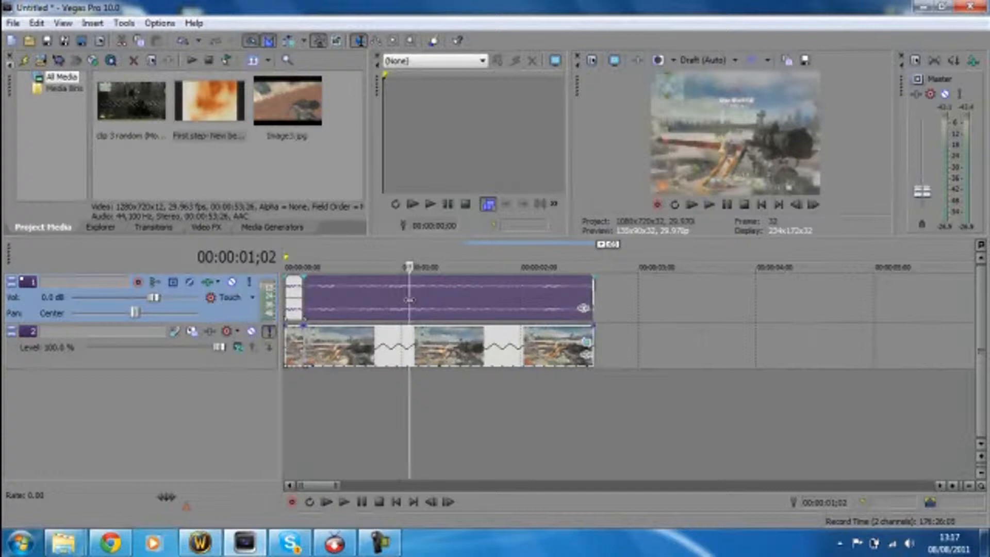
pyautogui.rightClick(409, 298)
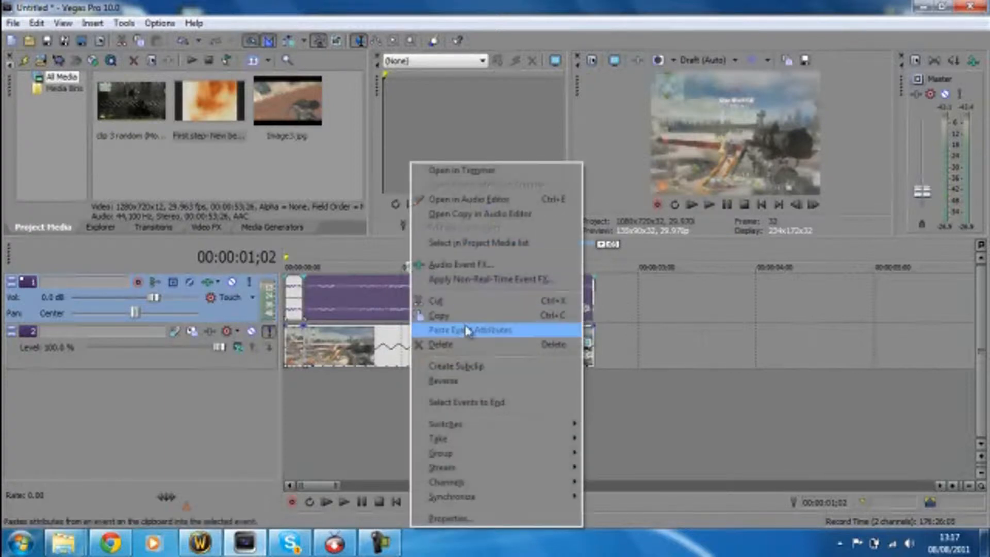
pyautogui.click(470, 344)
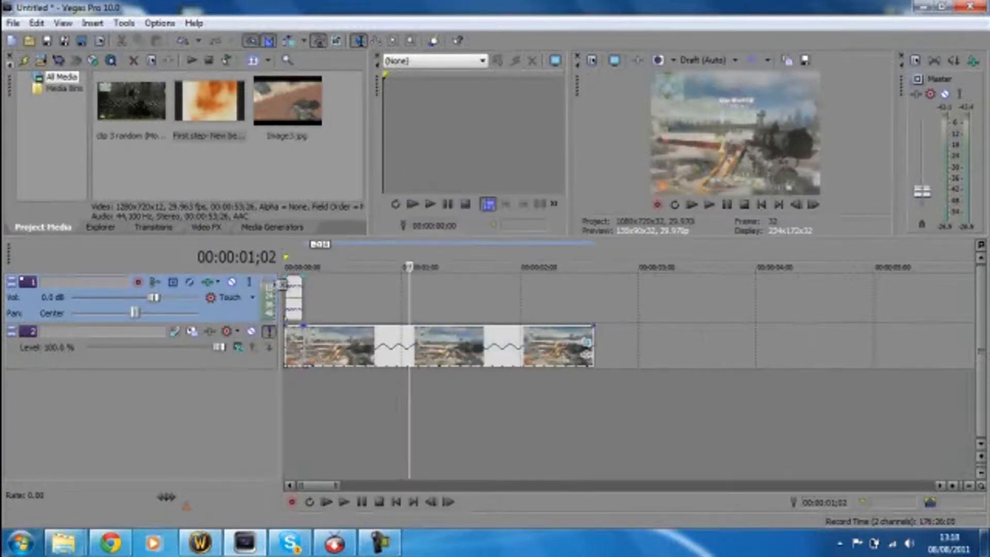
# Delete the remaining short audio event of the first segment
pyautogui.click(296, 302)
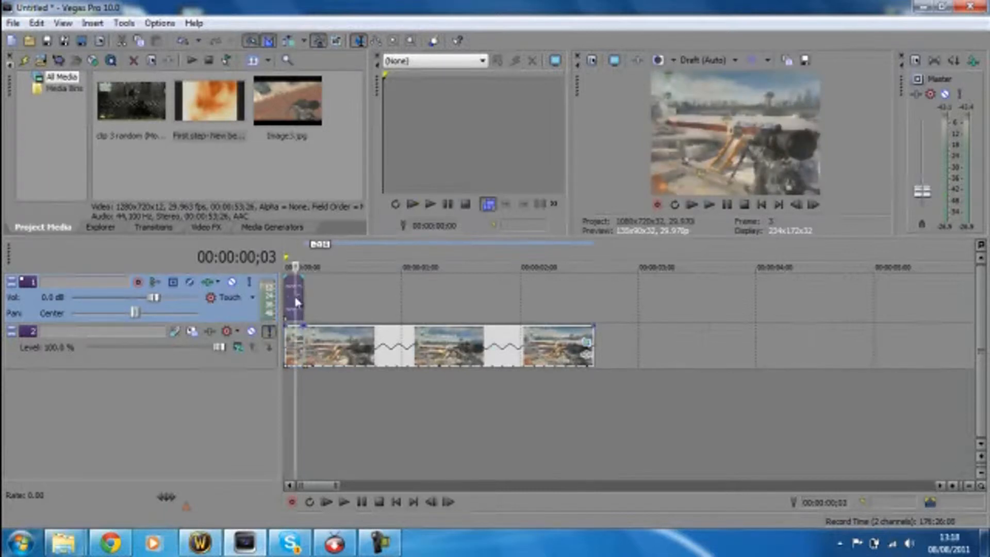
pyautogui.rightClick(297, 302)
pyautogui.click(376, 345)
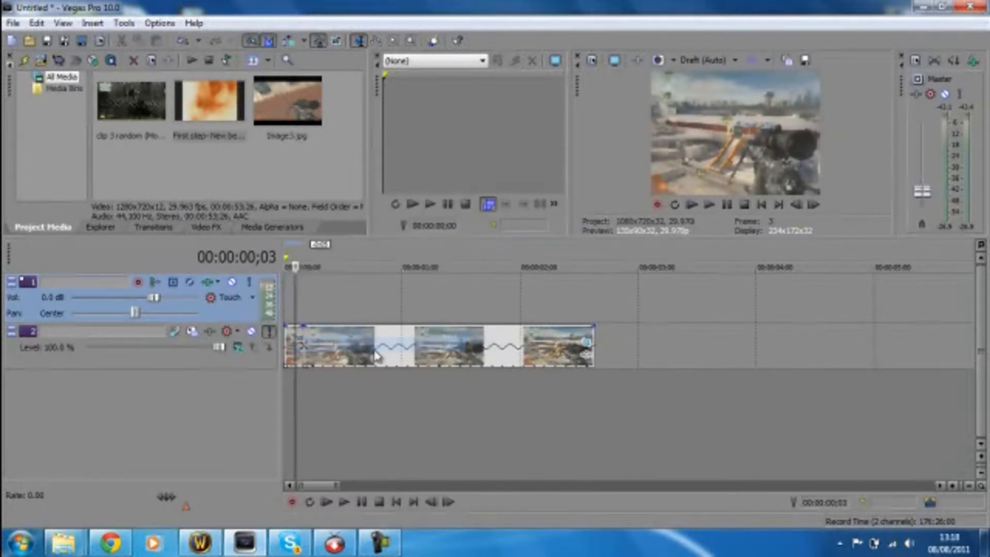
# Remove the lengthened video segment from its event group
pyautogui.rightClick(376, 356)
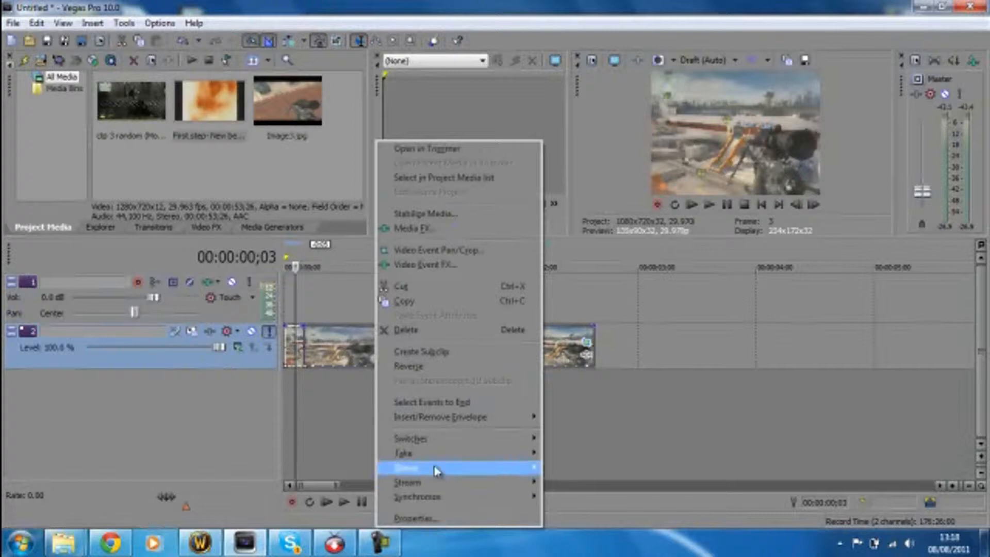
pyautogui.moveTo(437, 468)
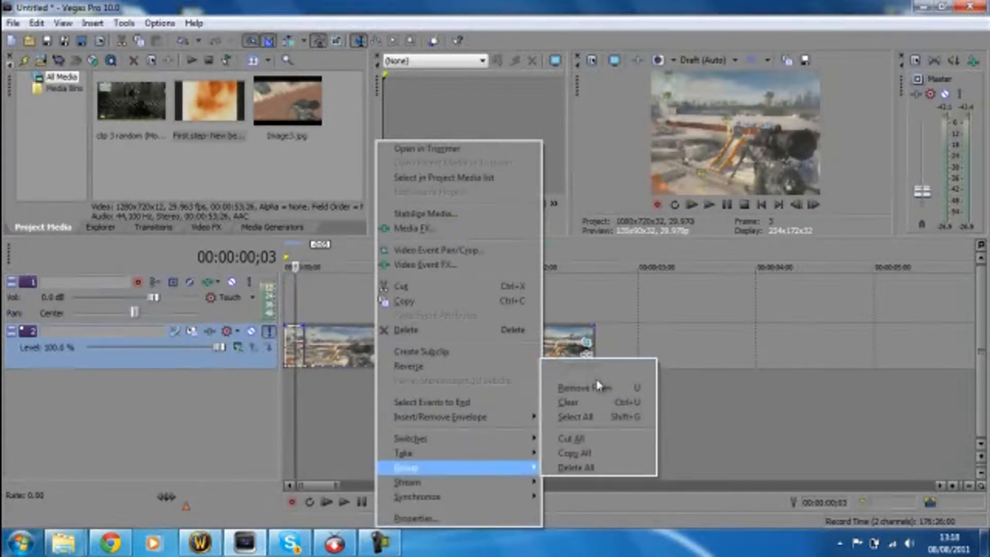
pyautogui.click(635, 389)
pyautogui.click(832, 359)
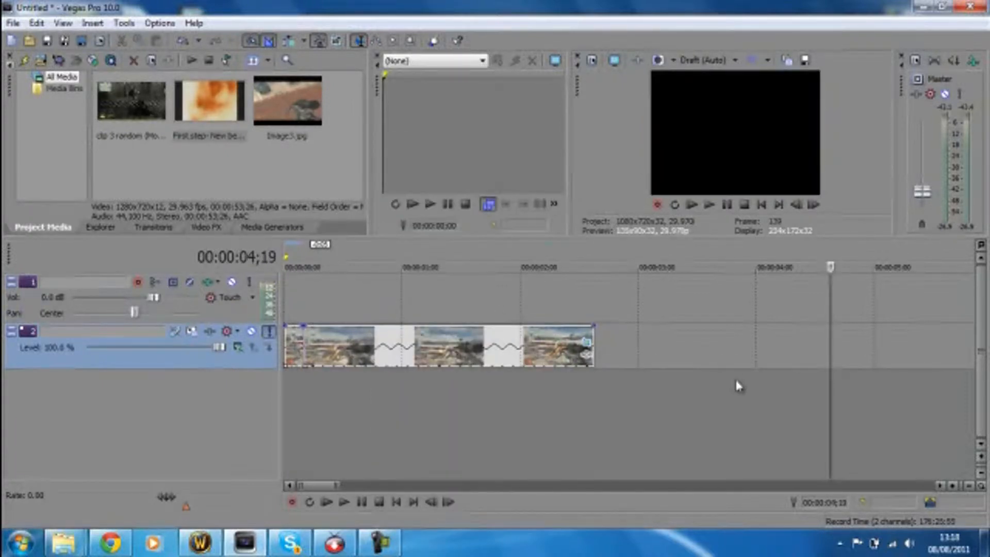
# Play the timeline from the start to check the silent video, pausing once past its end
pyautogui.click(761, 205)
pyautogui.click(709, 205)
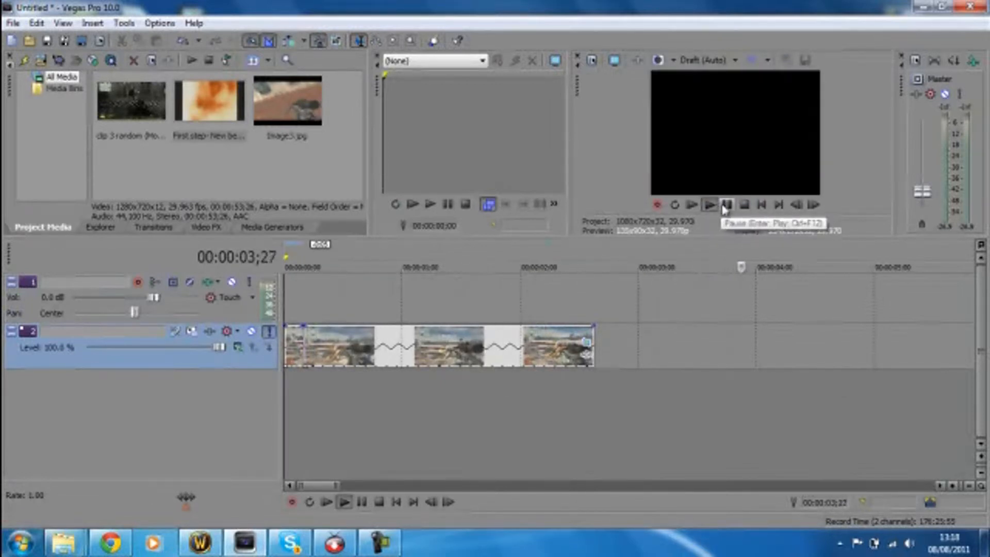
pyautogui.click(725, 206)
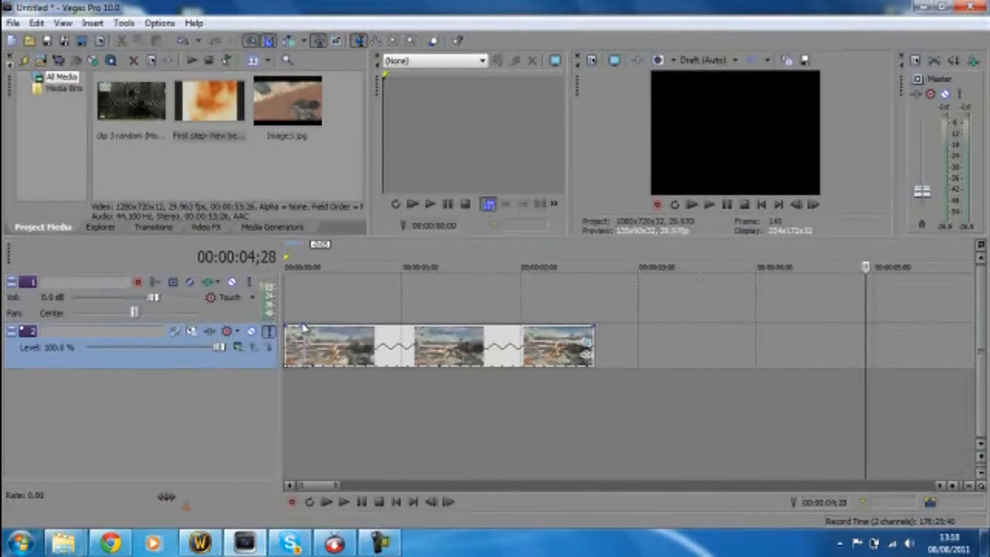
# Add pan/crop keyframes one and two frames into the second segment, cropped to about 901 × 507 and rotated about -9.6° and 12.4°
pyautogui.click(305, 332)
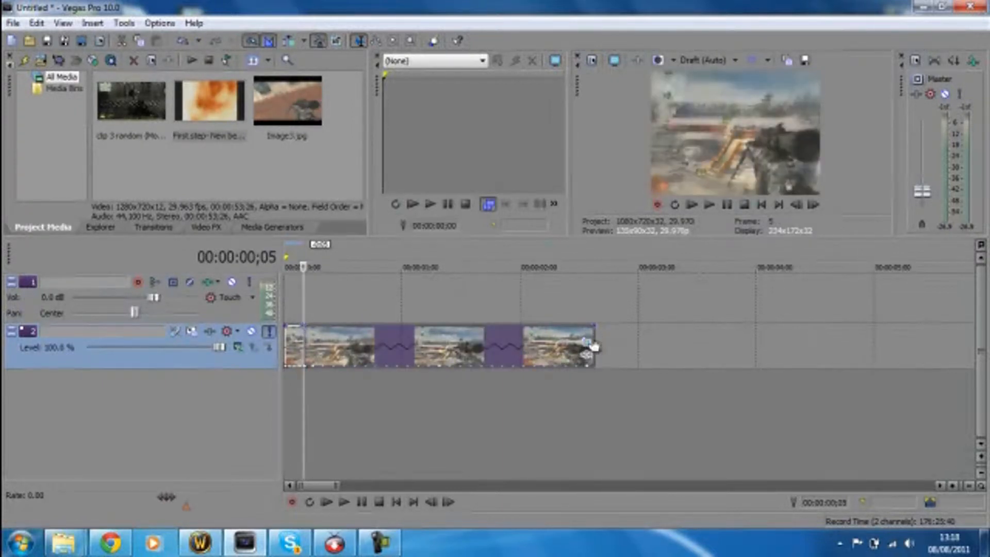
pyautogui.click(587, 341)
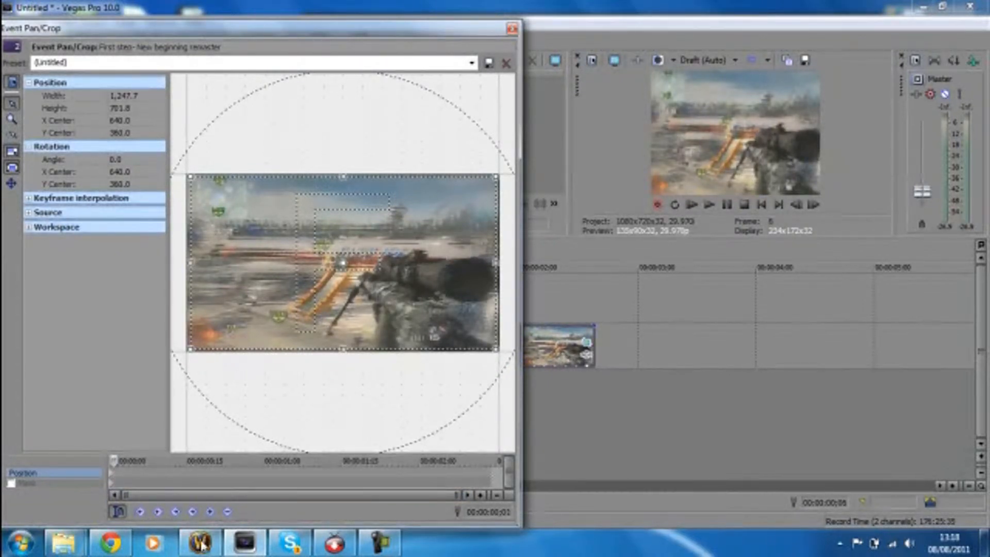
pyautogui.click(209, 512)
pyautogui.moveTo(496, 175); pyautogui.dragTo(481, 199)
pyautogui.moveTo(380, 187); pyautogui.dragTo(360, 176)
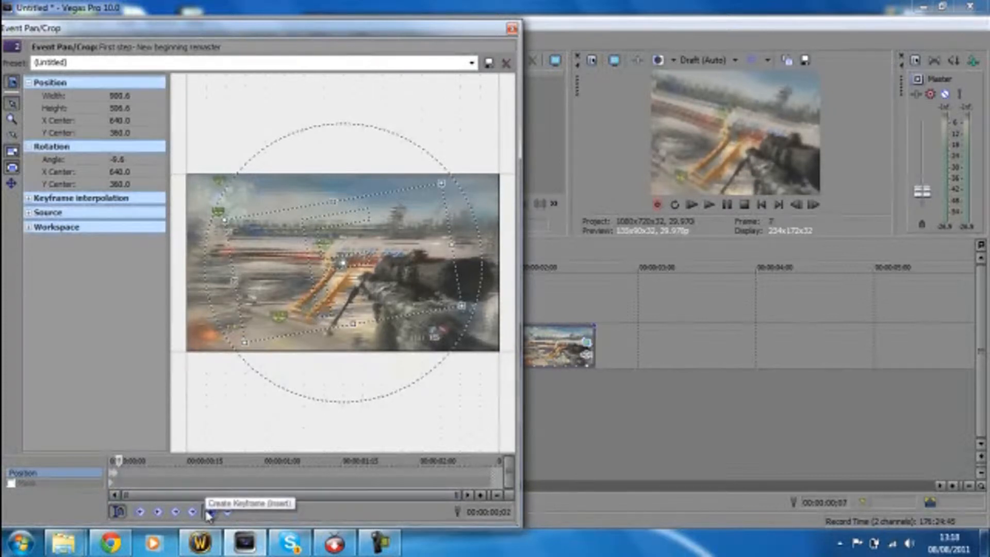
pyautogui.moveTo(447, 173); pyautogui.dragTo(489, 213)
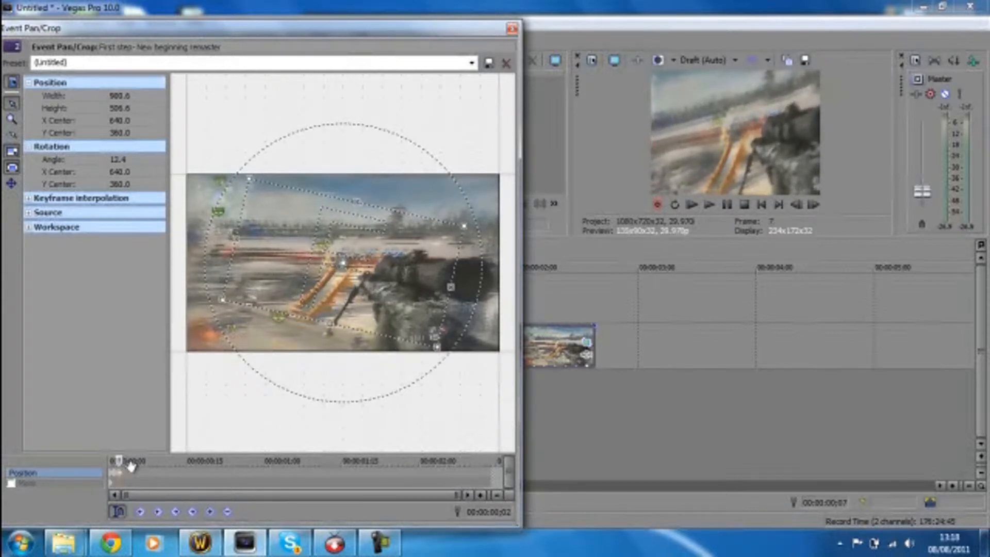
# Add a pan/crop keyframe at 00:00:00;03, enlarging the frame to about 1,223 × 688 with its rotation nearly level at about 0.2°
pyautogui.click(125, 479)
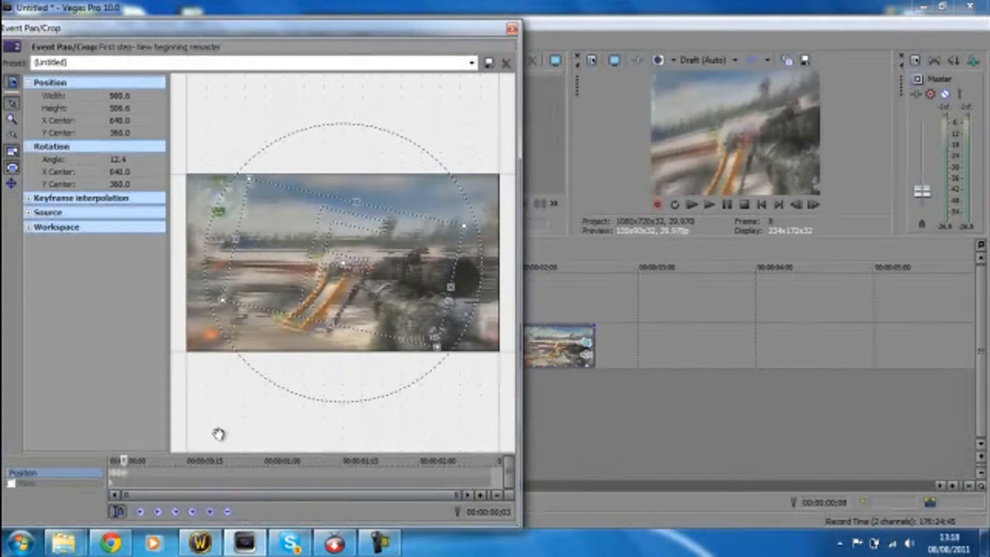
pyautogui.moveTo(268, 356); pyautogui.dragTo(283, 360)
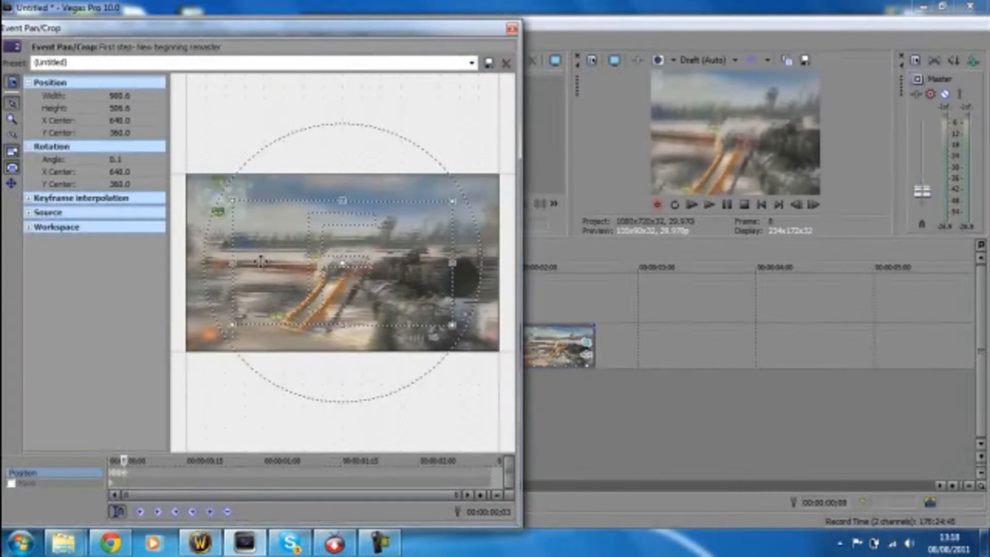
pyautogui.moveTo(233, 198); pyautogui.dragTo(201, 160)
pyautogui.moveTo(270, 165); pyautogui.dragTo(269, 166)
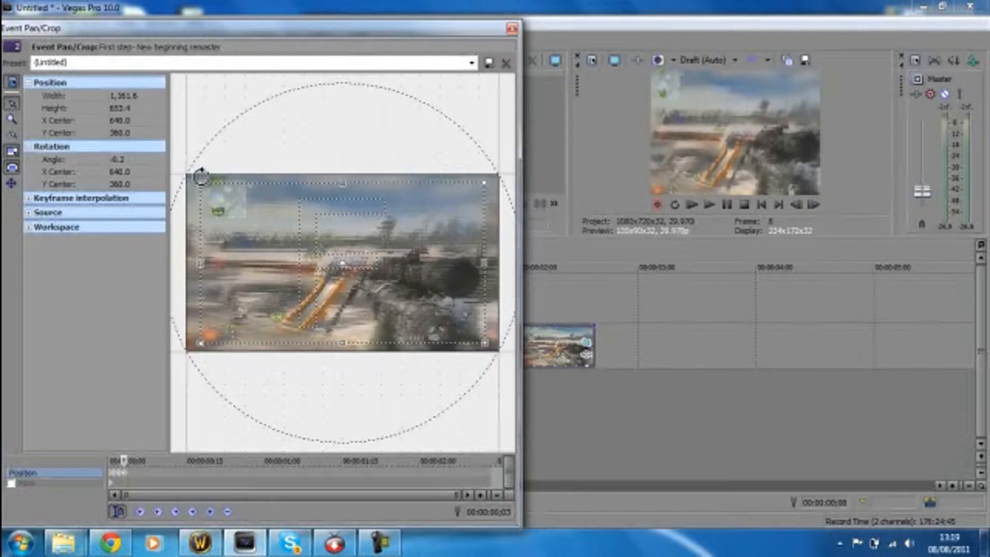
pyautogui.moveTo(207, 155); pyautogui.dragTo(208, 153)
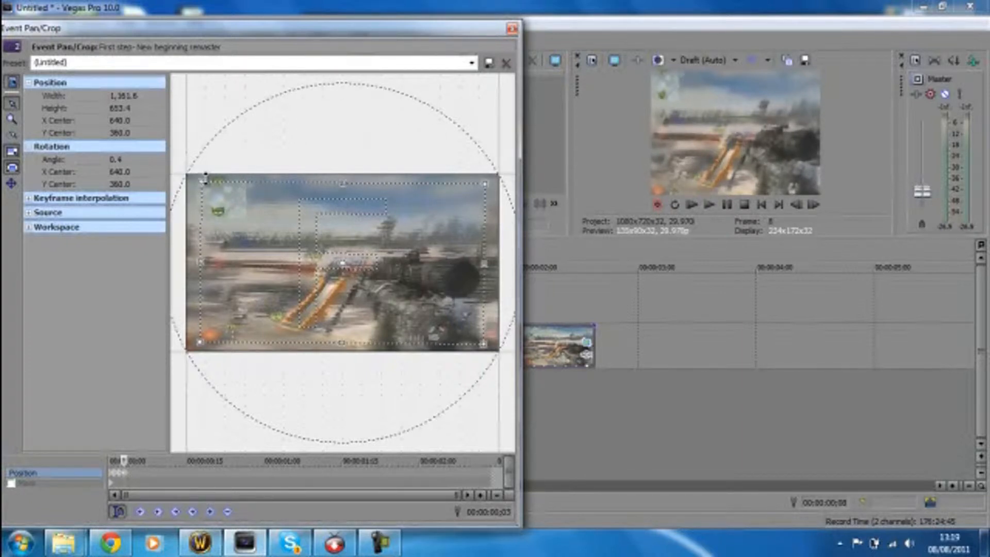
pyautogui.moveTo(198, 181); pyautogui.dragTo(187, 168)
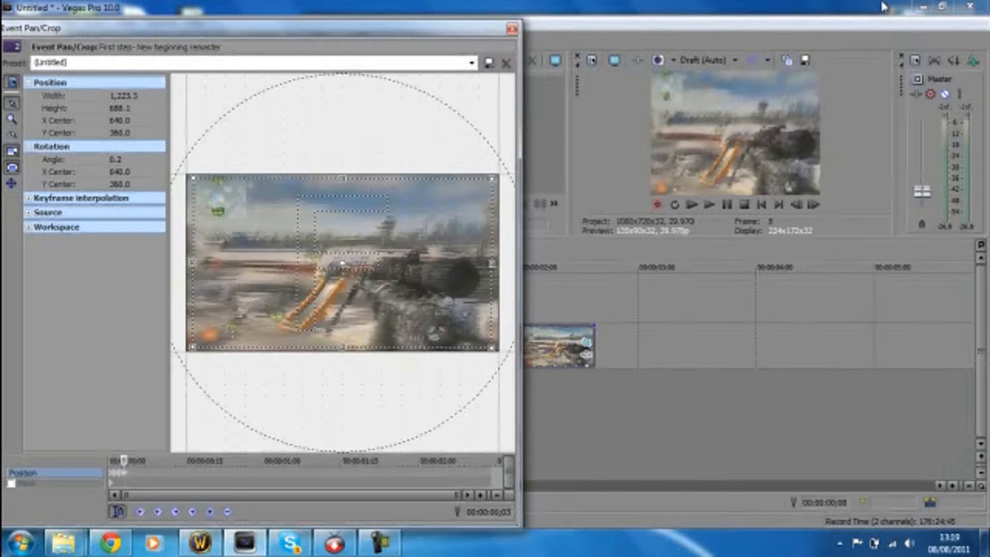
pyautogui.click(512, 28)
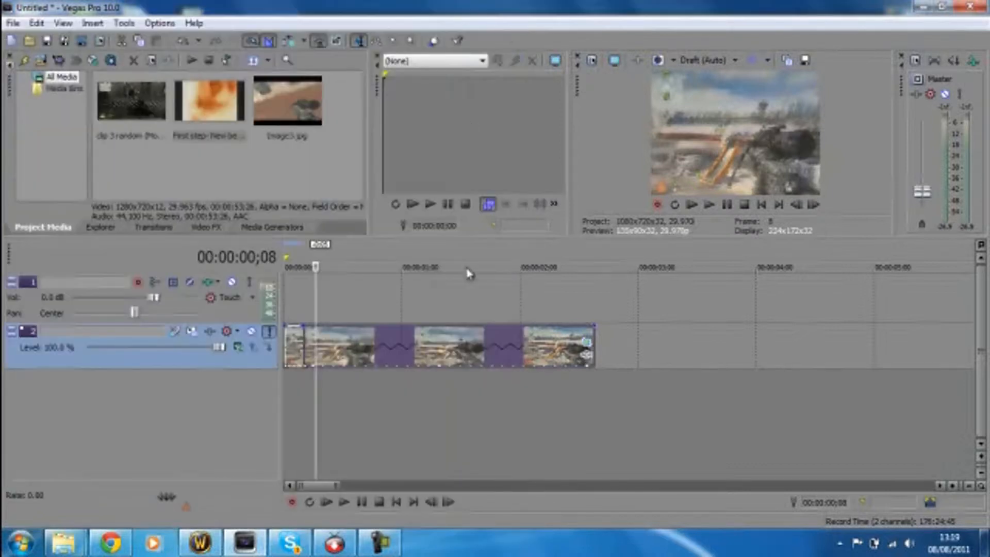
# Play the shake effect, then space the second segment's pan/crop keyframes further apart
pyautogui.click(709, 205)
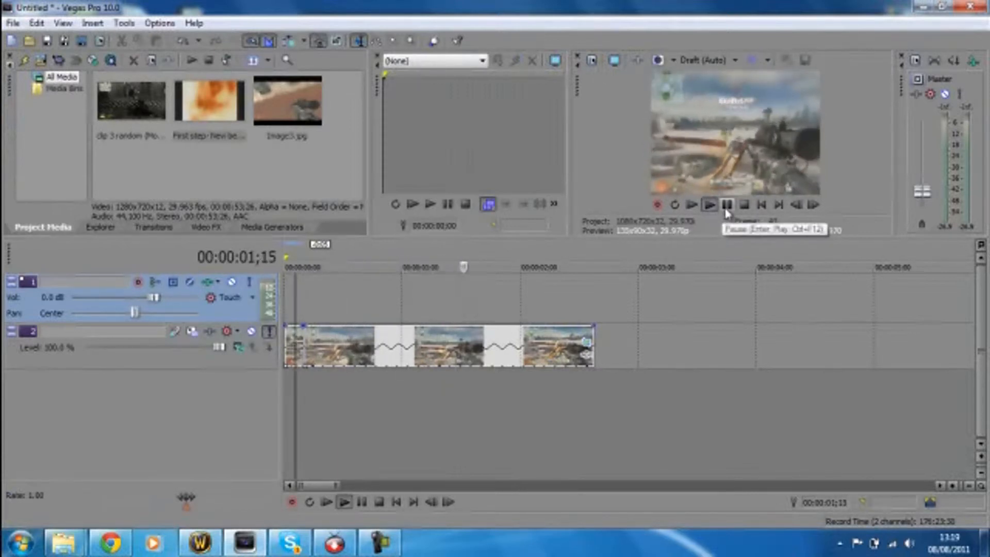
pyautogui.click(727, 205)
pyautogui.click(586, 341)
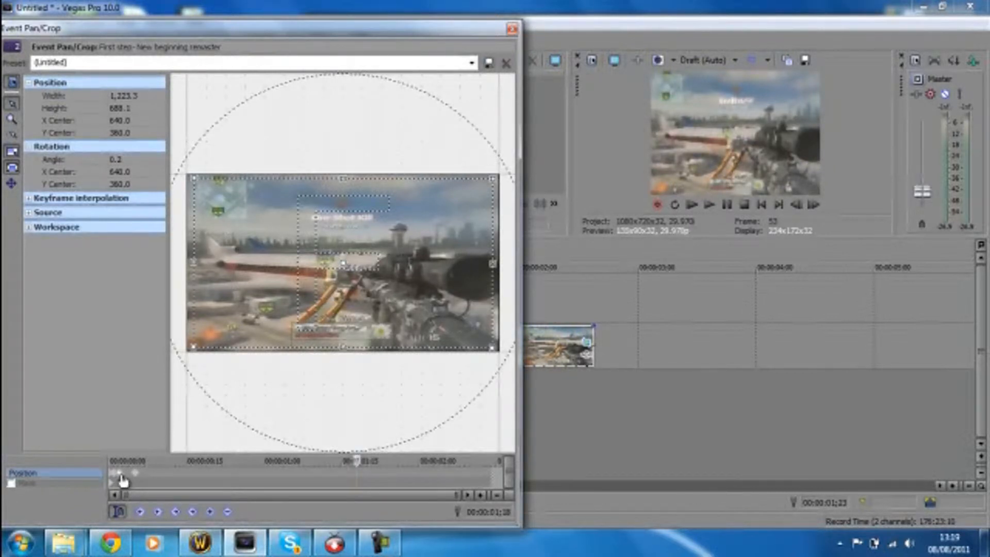
pyautogui.moveTo(135, 477)
pyautogui.mouseDown()
pyautogui.moveTo(145, 477)
pyautogui.moveTo(123, 477)
pyautogui.mouseUp()
pyautogui.click(512, 29)
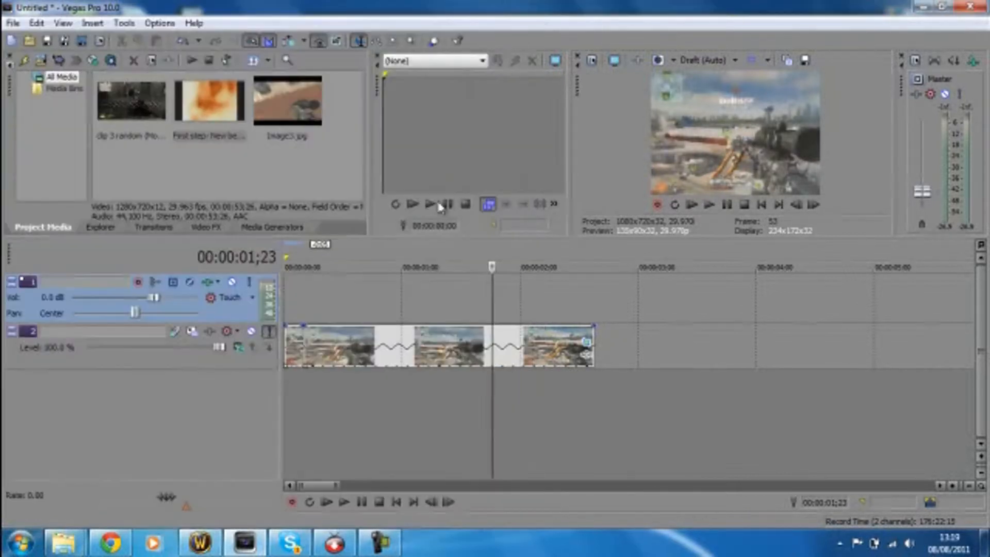
# Play the timeline from near the start and again from the split to check the shake effect
pyautogui.click(292, 382)
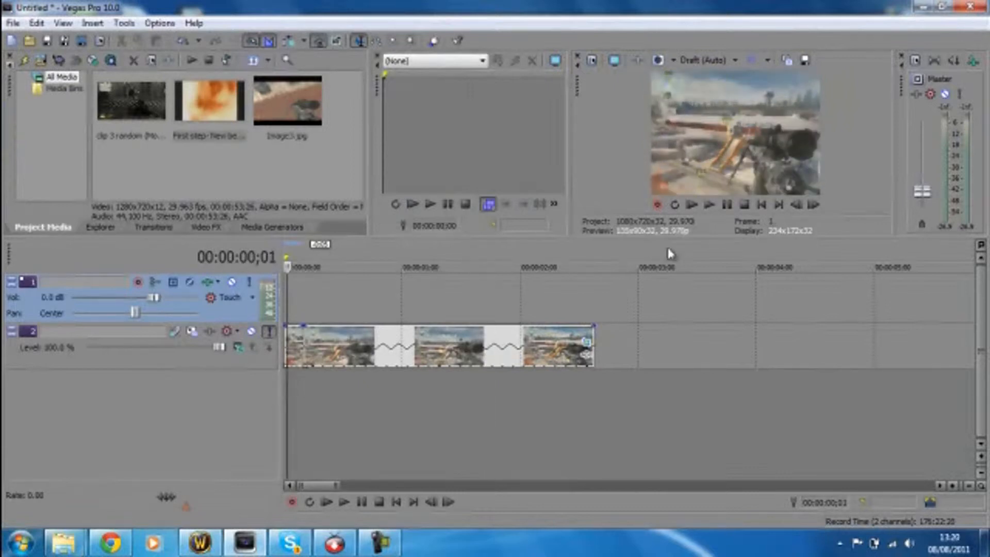
pyautogui.click(710, 209)
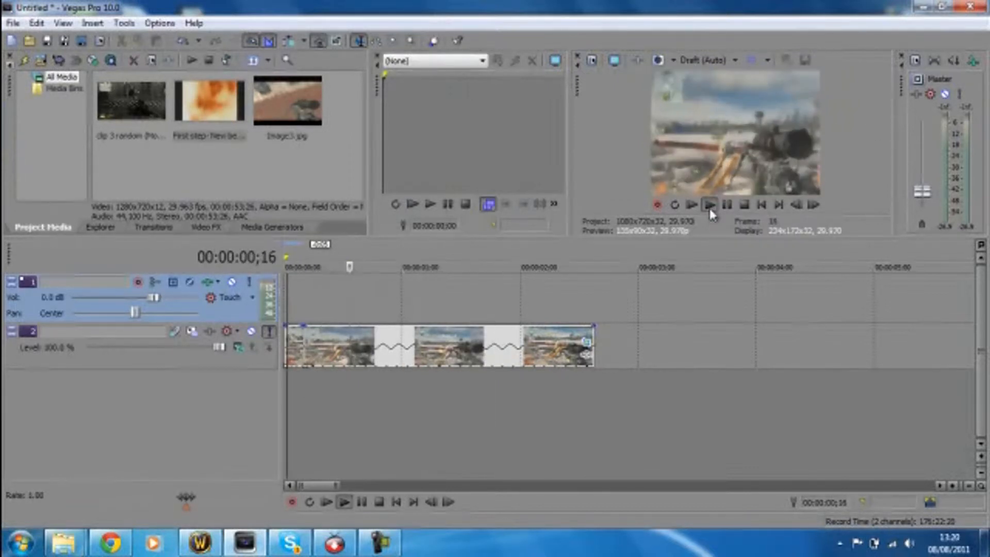
pyautogui.click(710, 207)
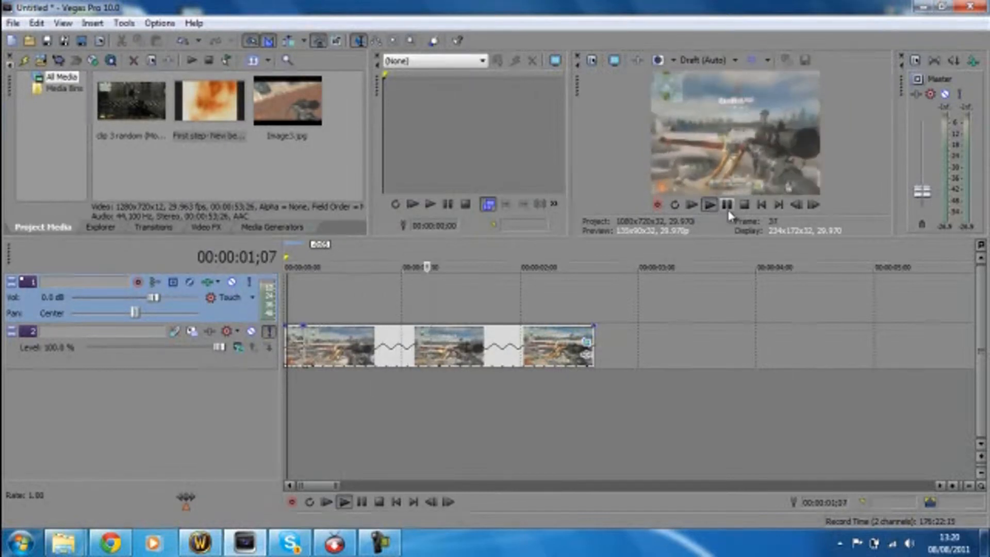
pyautogui.click(727, 210)
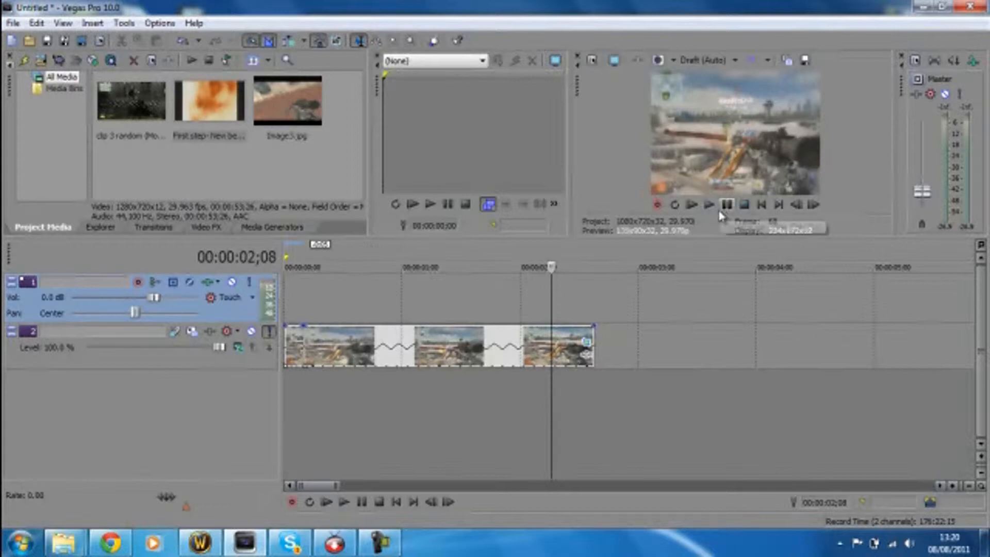
pyautogui.click(304, 348)
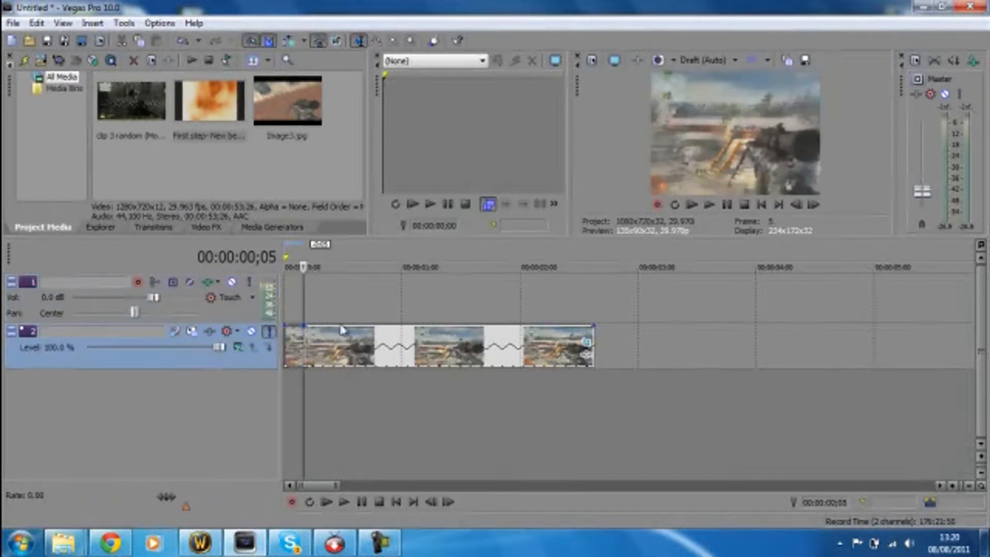
pyautogui.click(710, 204)
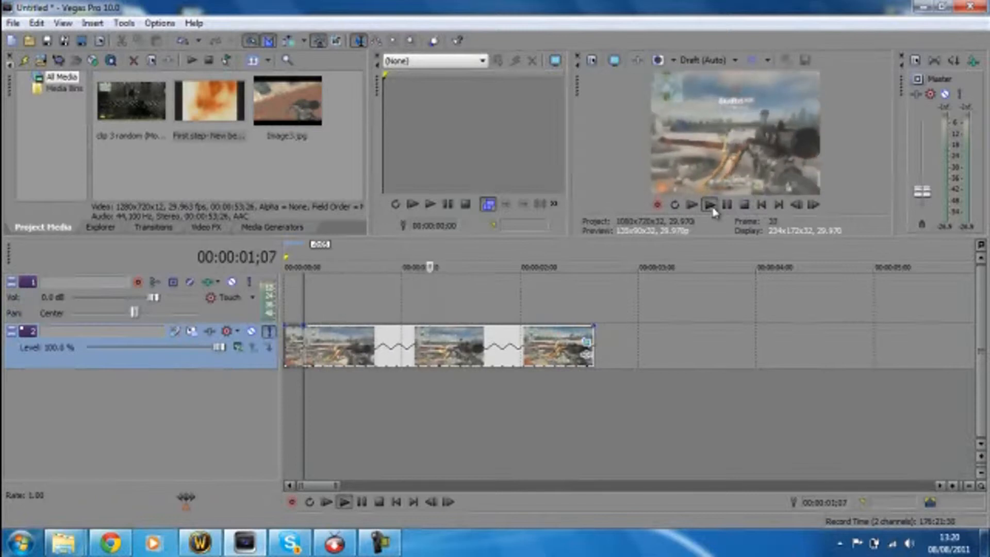
pyautogui.click(728, 219)
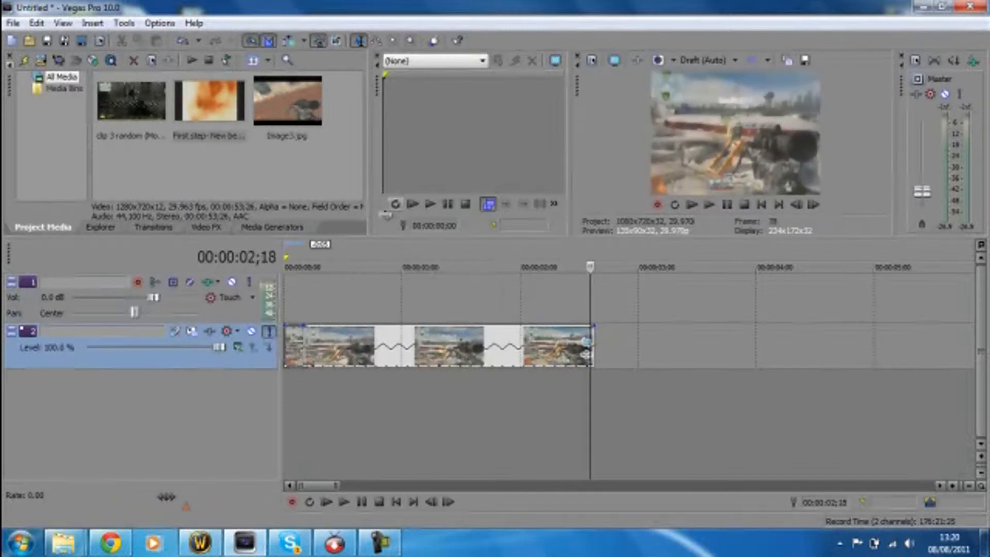
# Reopen the second segment's pan/crop settings and add a keyframe at 00:00:00;15 that keeps the current framing
pyautogui.click(588, 345)
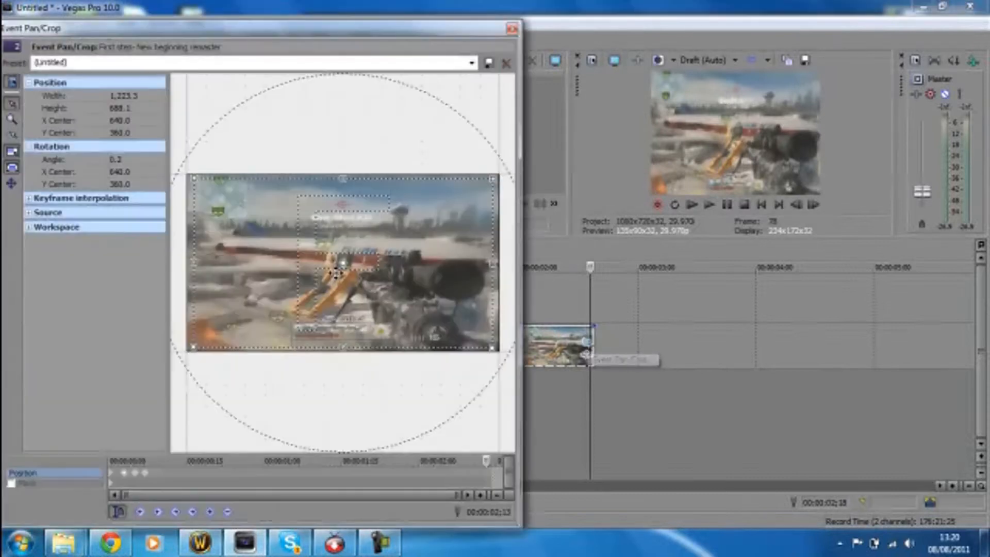
pyautogui.click(202, 479)
pyautogui.click(160, 473)
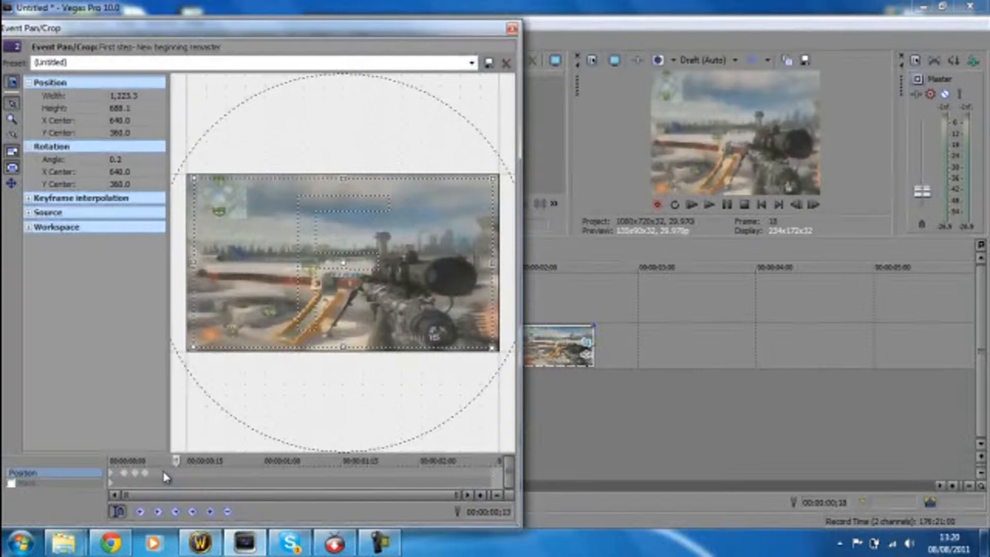
pyautogui.click(187, 484)
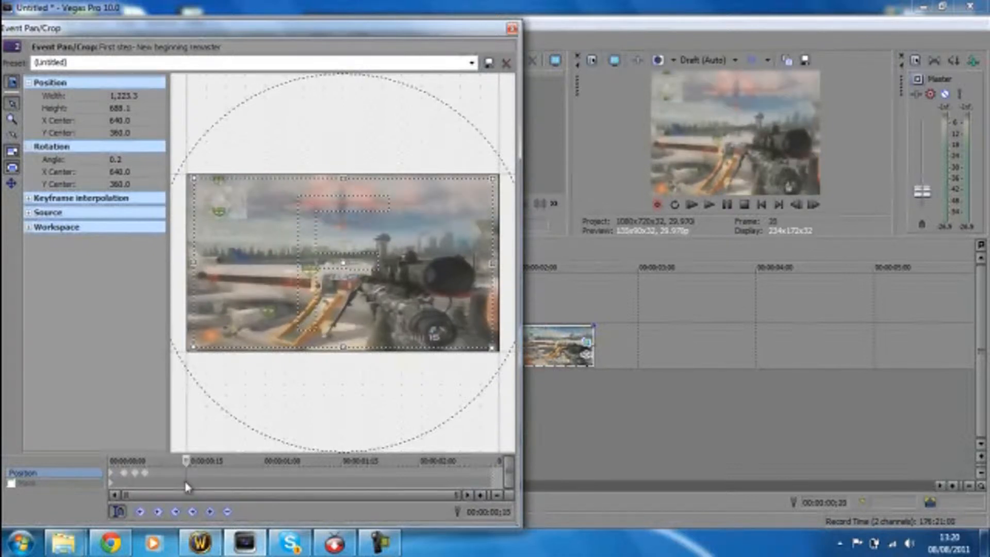
pyautogui.click(192, 511)
# Add a pan/crop keyframe at 00:00:00;16 and crop the frame in to about 1,111 × 625
pyautogui.click(197, 478)
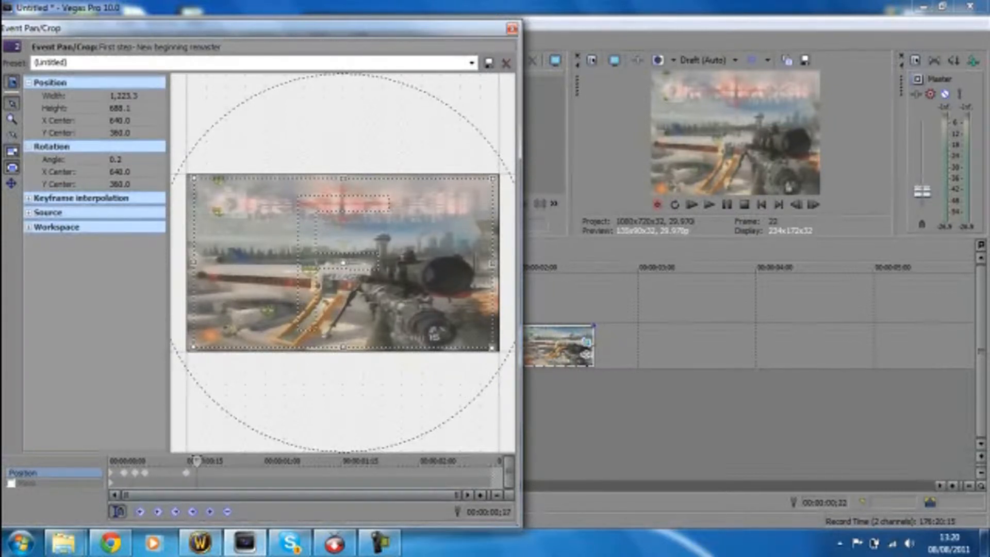
pyautogui.click(210, 511)
pyautogui.moveTo(498, 179); pyautogui.dragTo(482, 183)
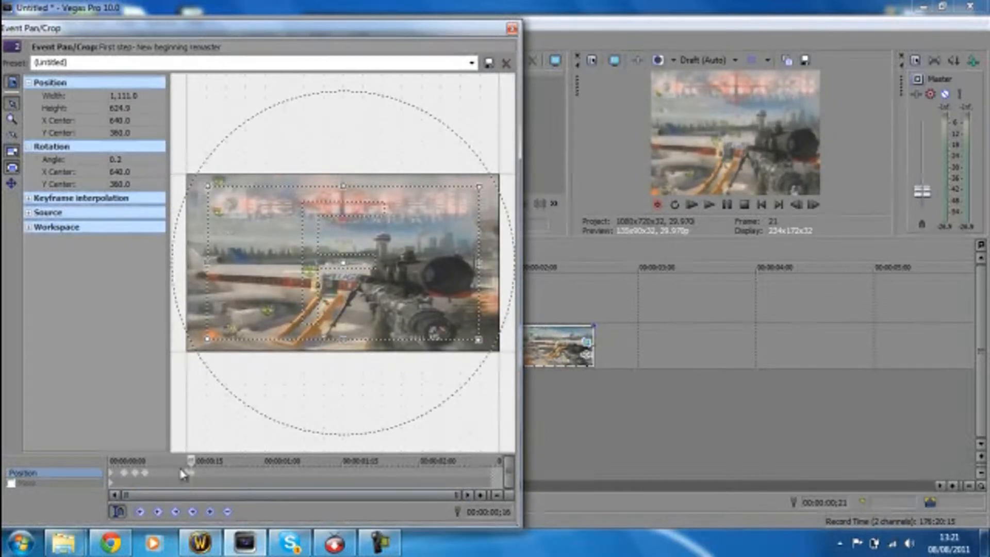
# Add a pan/crop keyframe at 00:00:00;17 and enlarge the frame to about 1,238 × 696
pyautogui.click(187, 480)
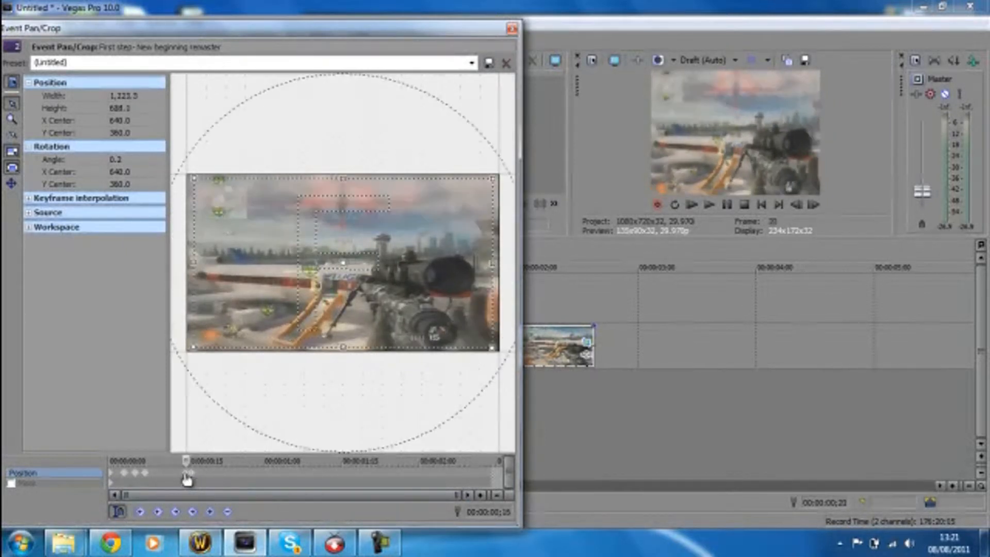
pyautogui.click(190, 479)
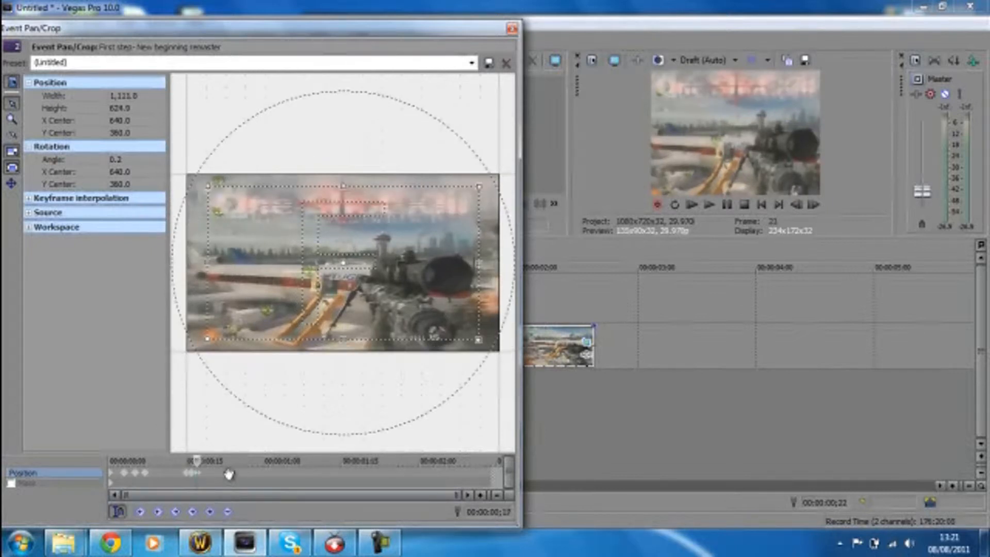
pyautogui.moveTo(493, 179)
pyautogui.mouseDown()
pyautogui.moveTo(504, 168)
pyautogui.moveTo(497, 177)
pyautogui.mouseUp()
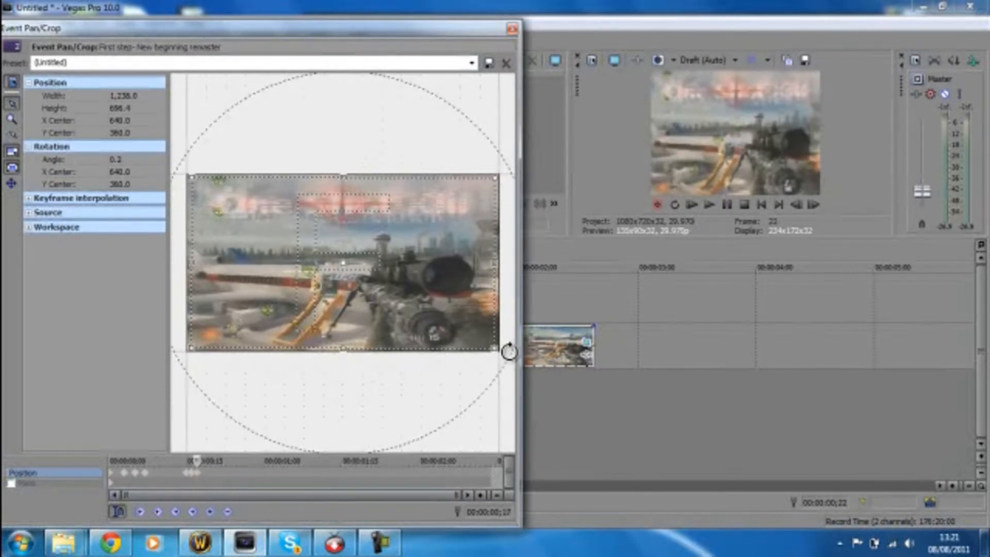
# Play the second segment and scrub through its pan/crop timeline to find the moment for the next zoom
pyautogui.click(166, 483)
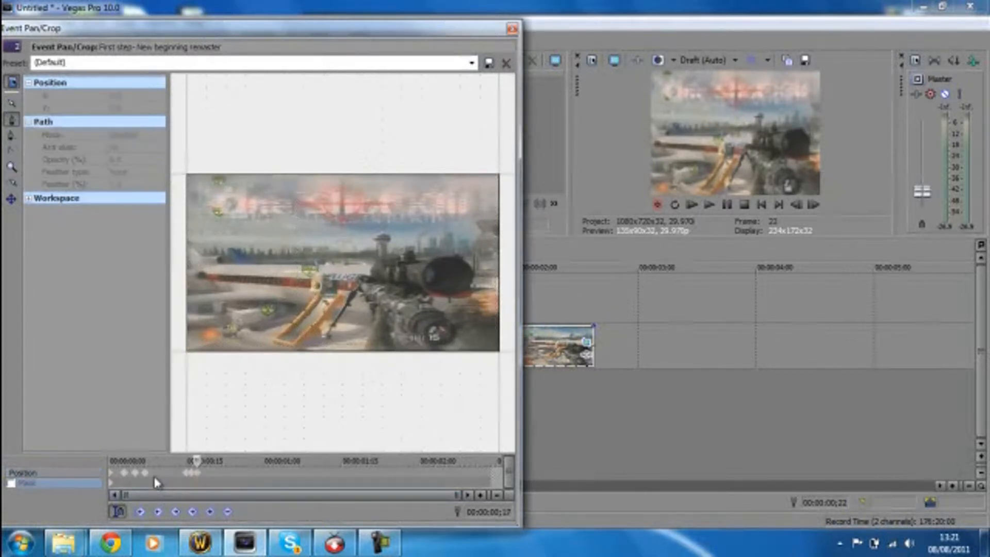
pyautogui.click(708, 207)
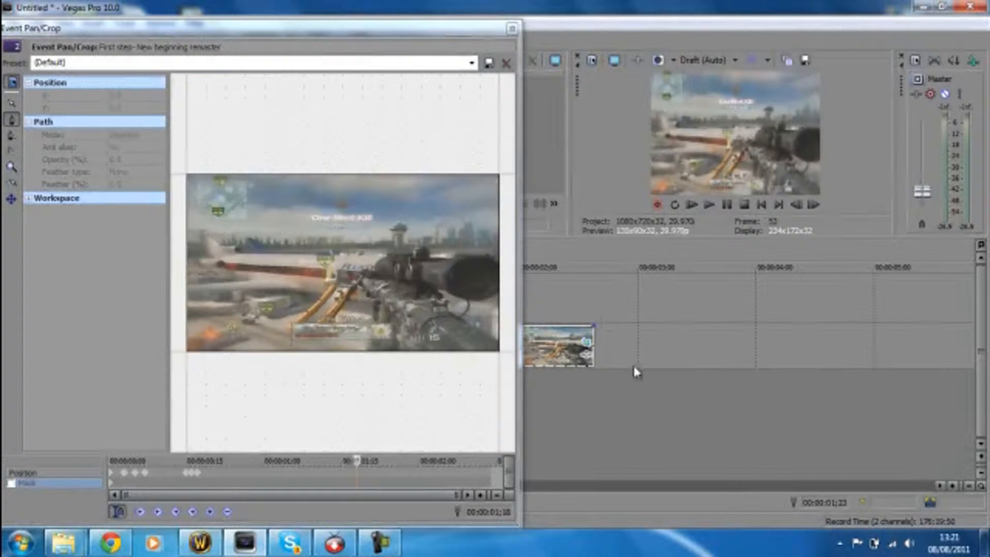
pyautogui.click(171, 475)
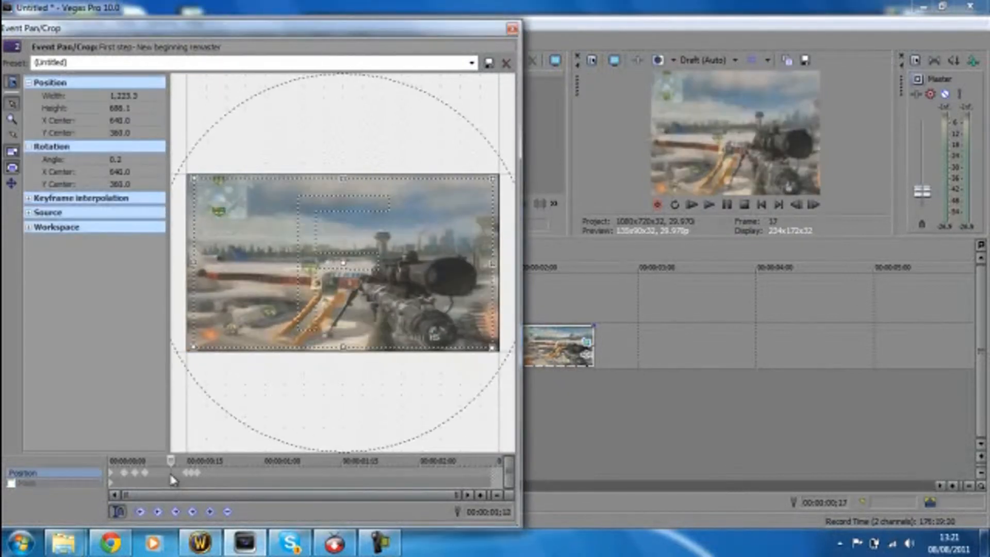
pyautogui.click(222, 480)
pyautogui.click(259, 479)
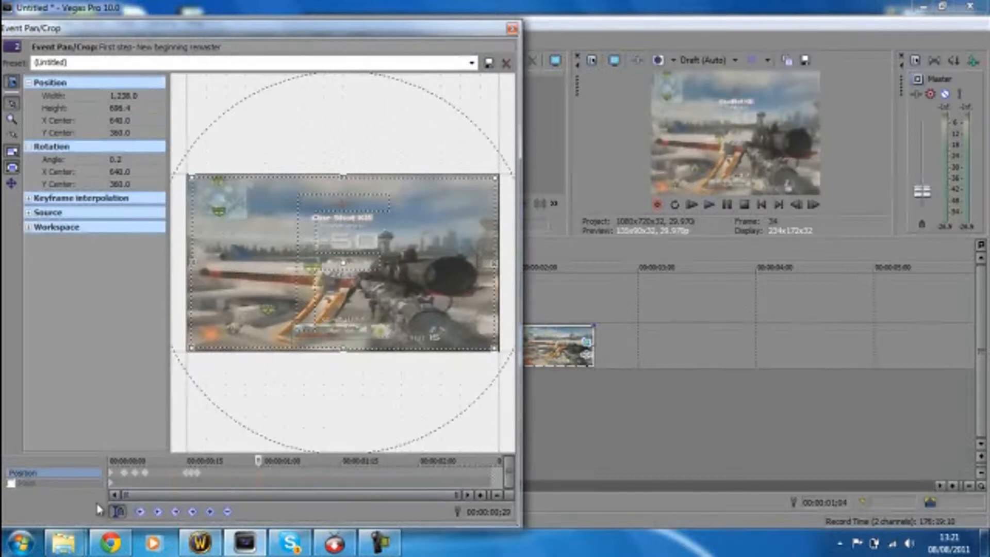
pyautogui.click(323, 477)
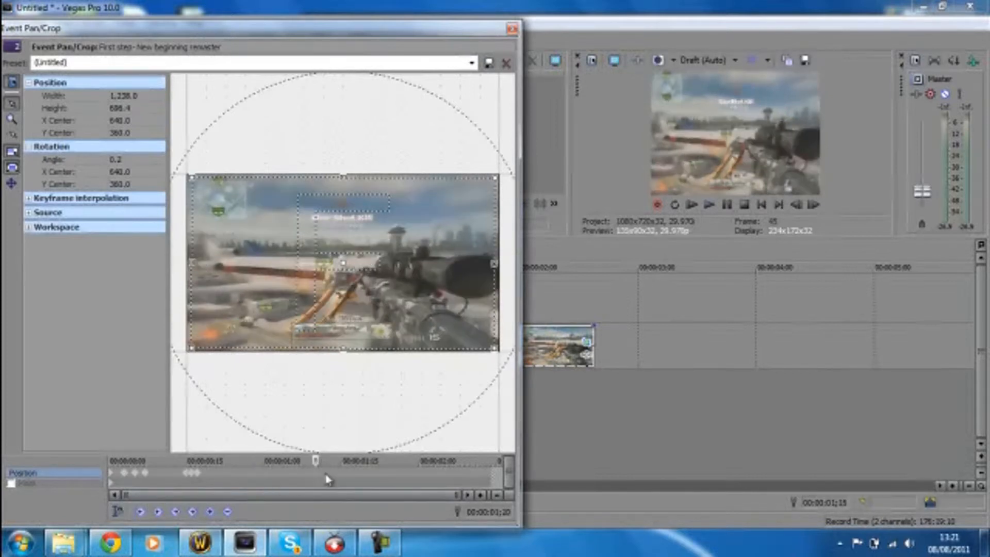
pyautogui.click(371, 478)
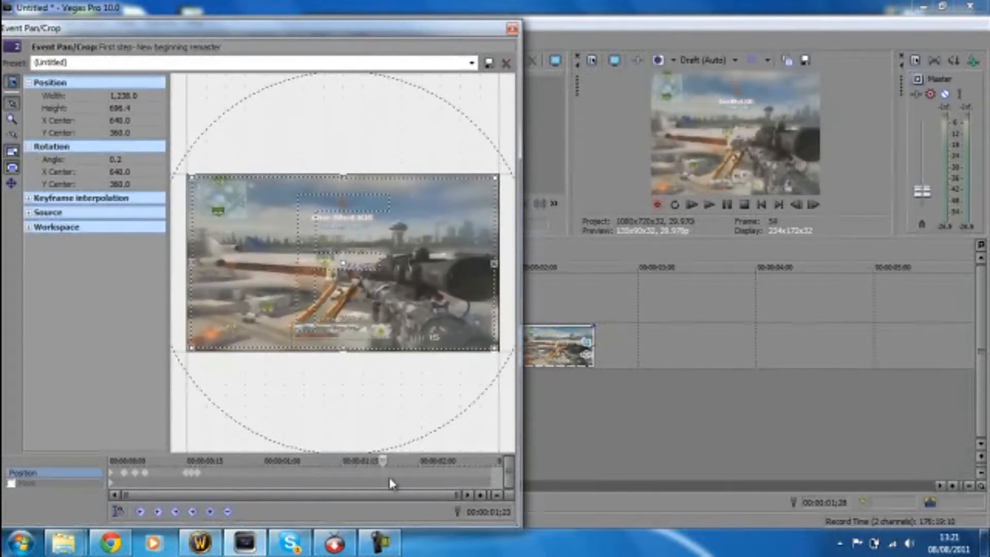
pyautogui.click(117, 511)
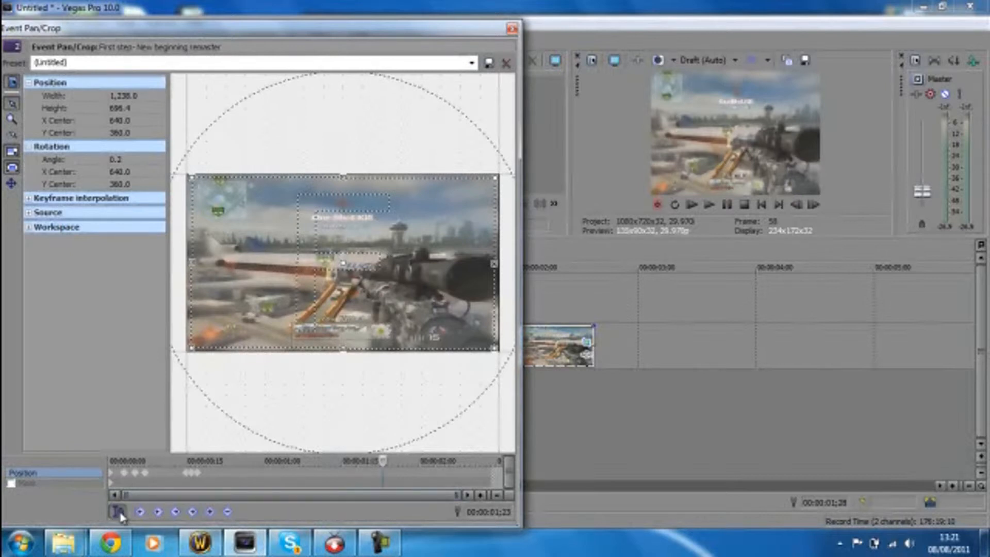
pyautogui.click(182, 476)
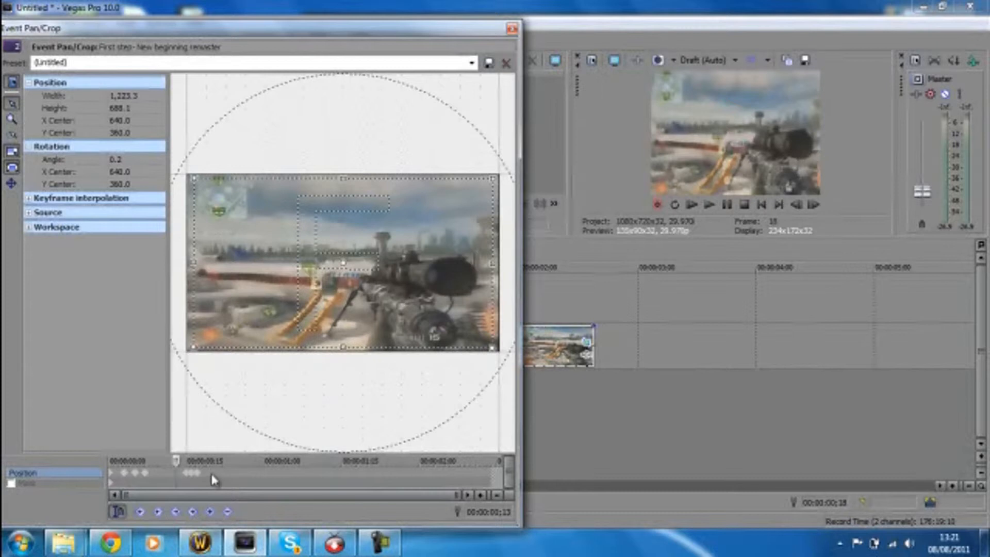
# Add three consecutive pan/crop keyframes starting at 00:00:00;23, crop the frame at 00:00:00;24 to about 1,102 × 620, and close the pan/crop settings
pyautogui.click(227, 478)
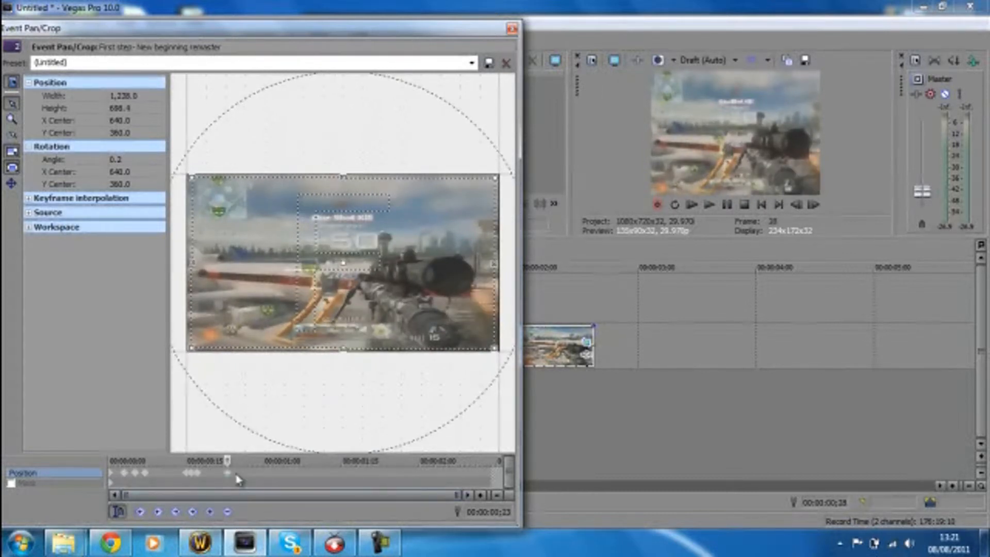
pyautogui.click(235, 478)
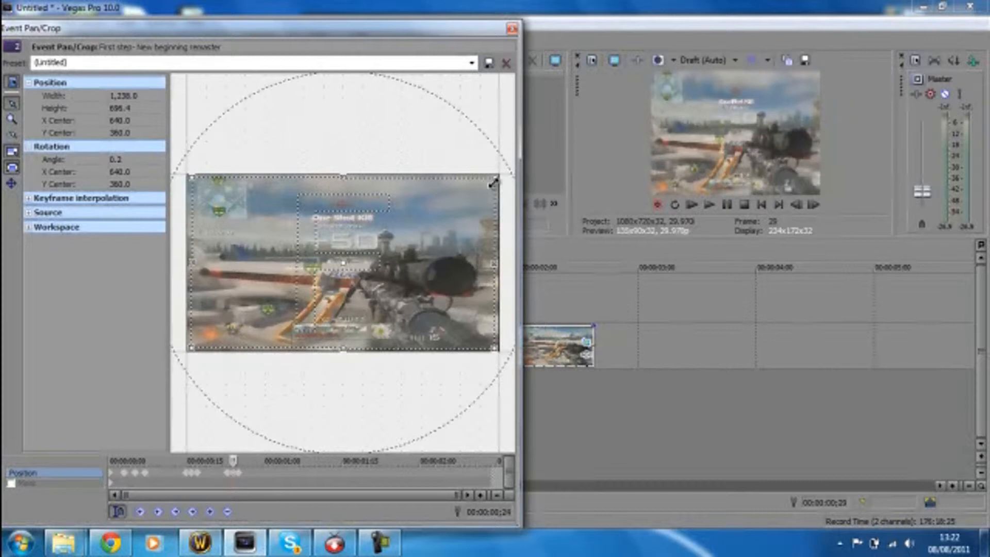
pyautogui.moveTo(495, 181); pyautogui.dragTo(479, 186)
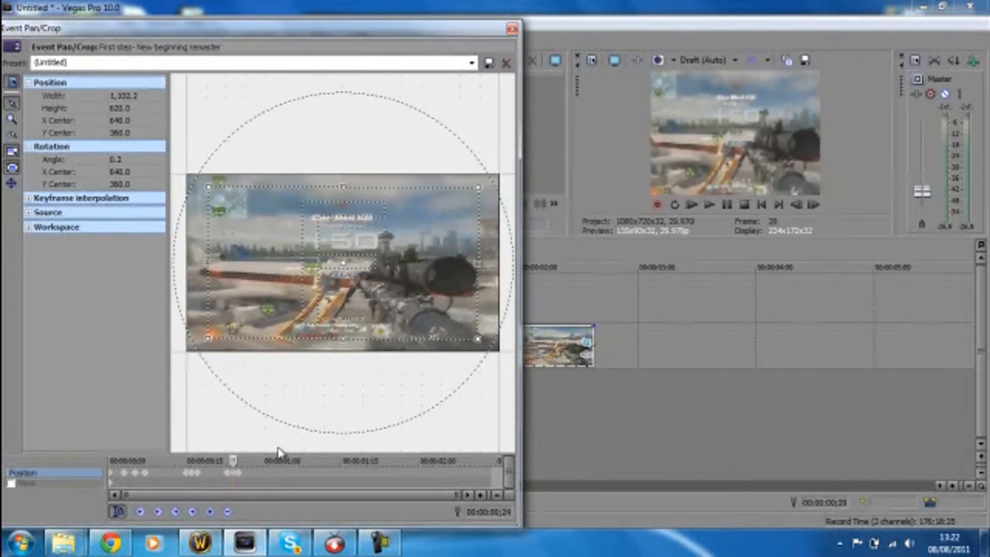
pyautogui.click(240, 474)
pyautogui.click(768, 412)
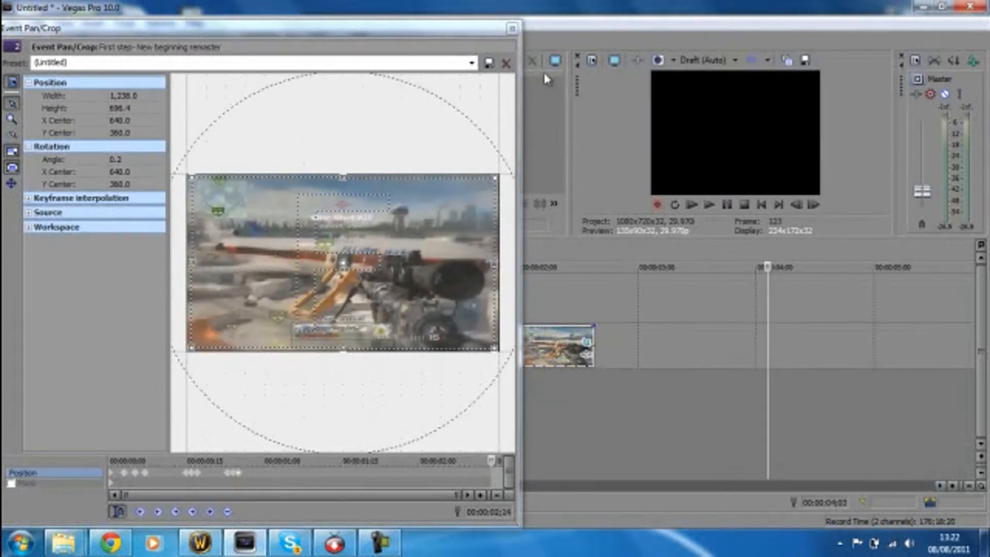
pyautogui.click(513, 30)
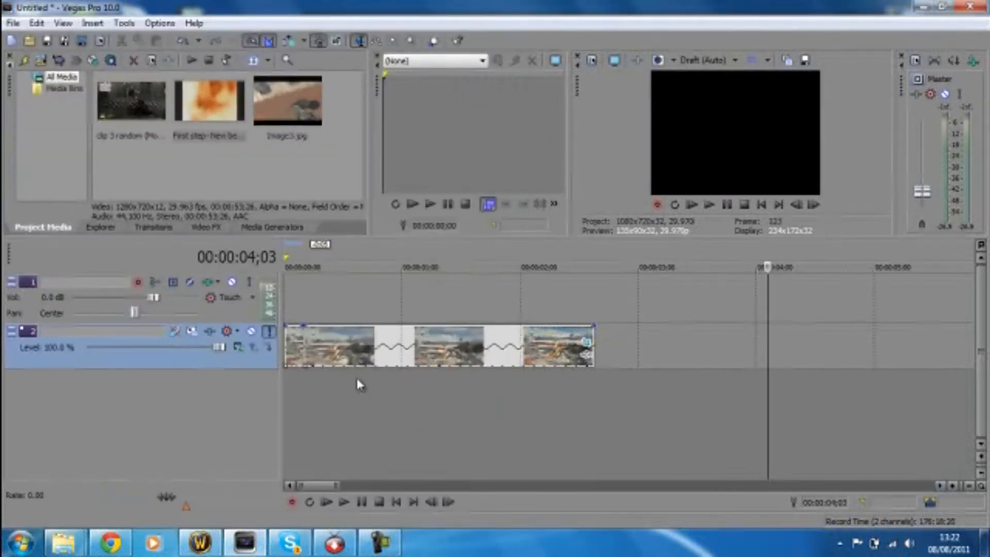
# Play the timeline from the start and again from the split to check the zoom effects
pyautogui.click(288, 351)
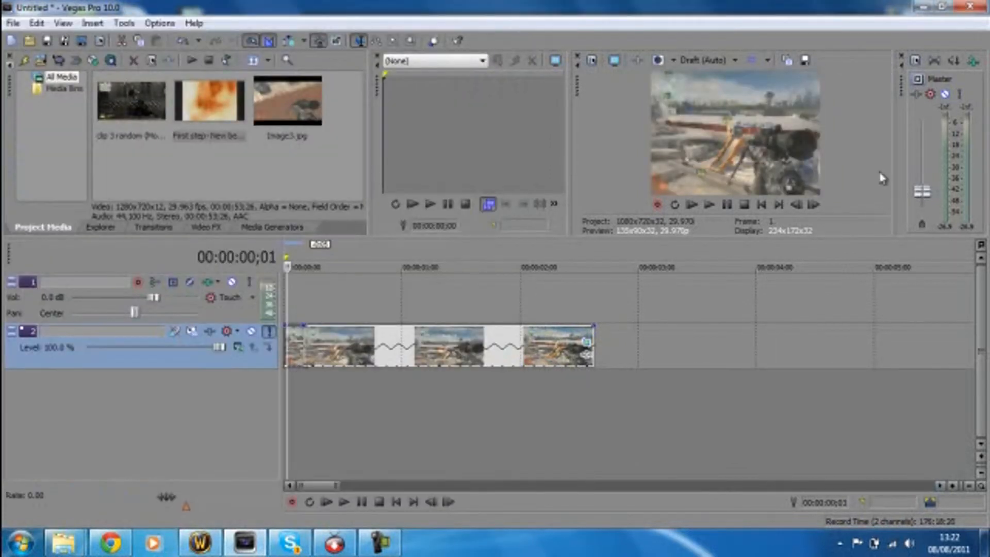
pyautogui.click(709, 205)
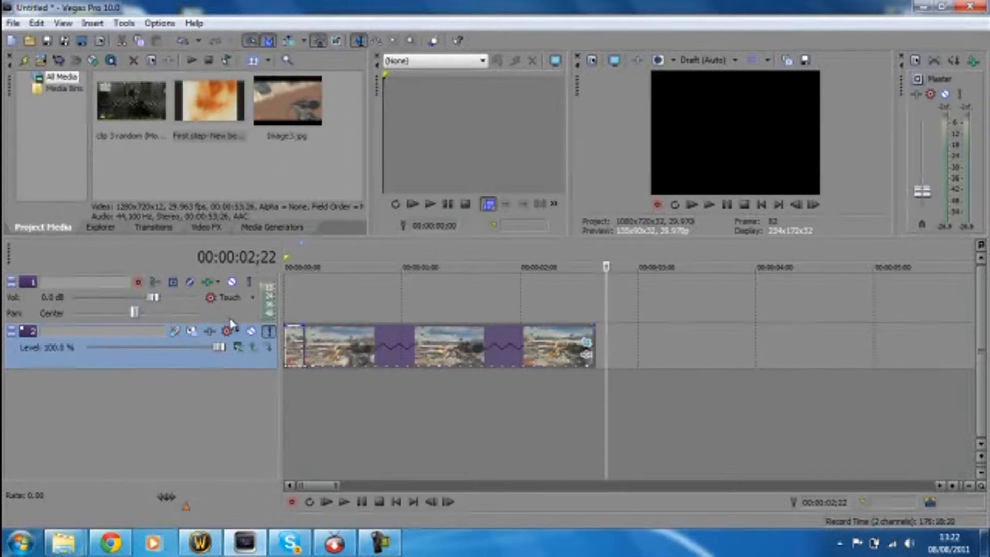
pyautogui.click(303, 338)
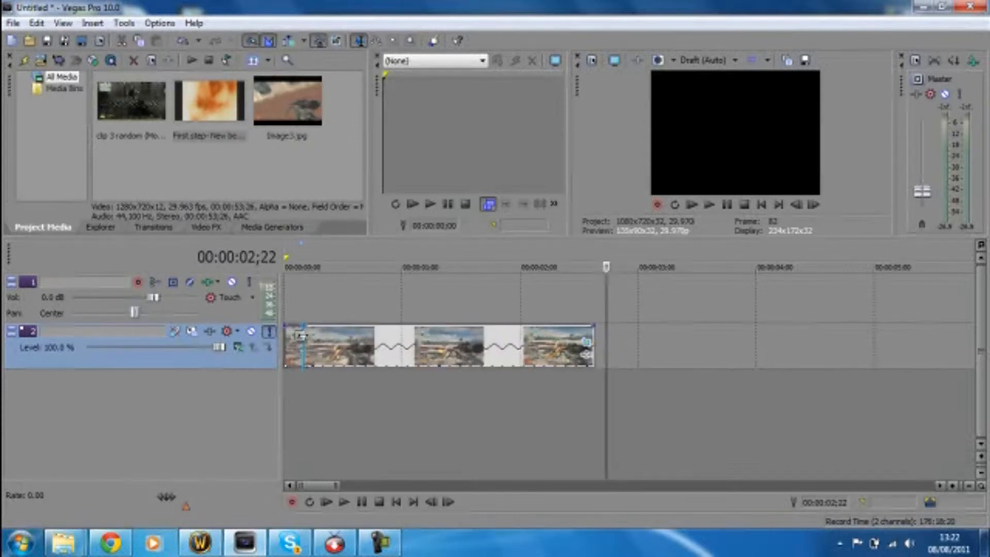
pyautogui.click(710, 206)
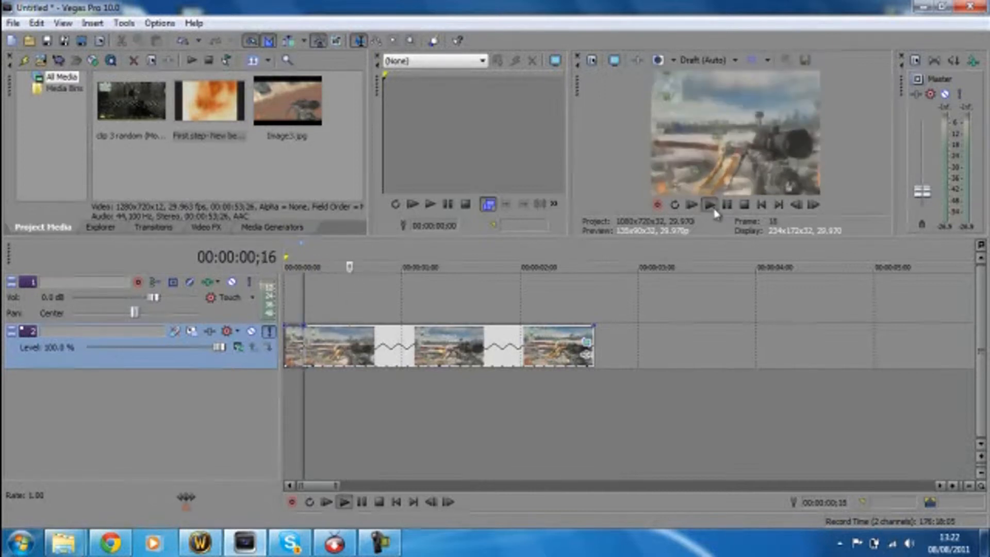
# Place two markers during playback, at about 00:00:00;25 and just after 00:00:01;00, and replay from the split to check them
pyautogui.press('m')
pyautogui.press('m')
pyautogui.click(711, 206)
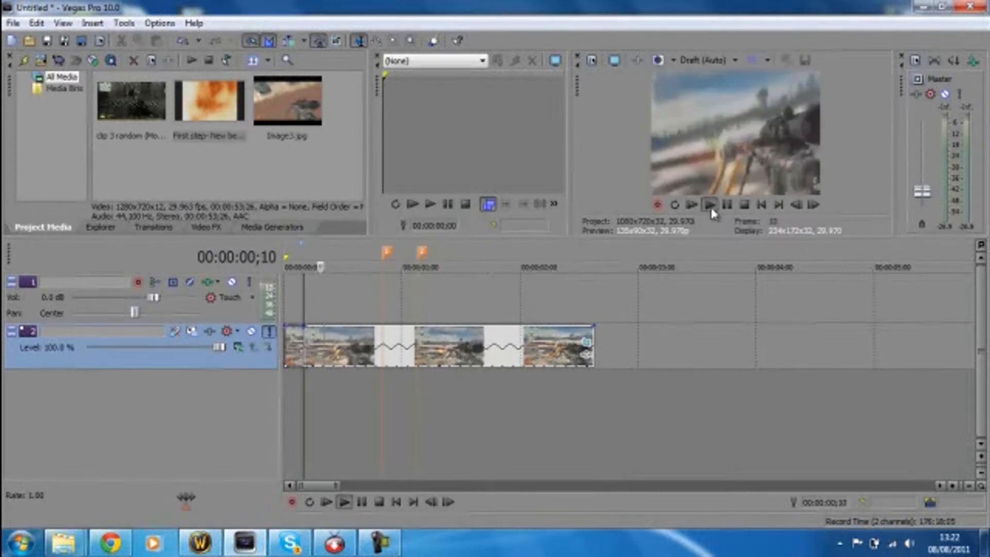
pyautogui.click(711, 206)
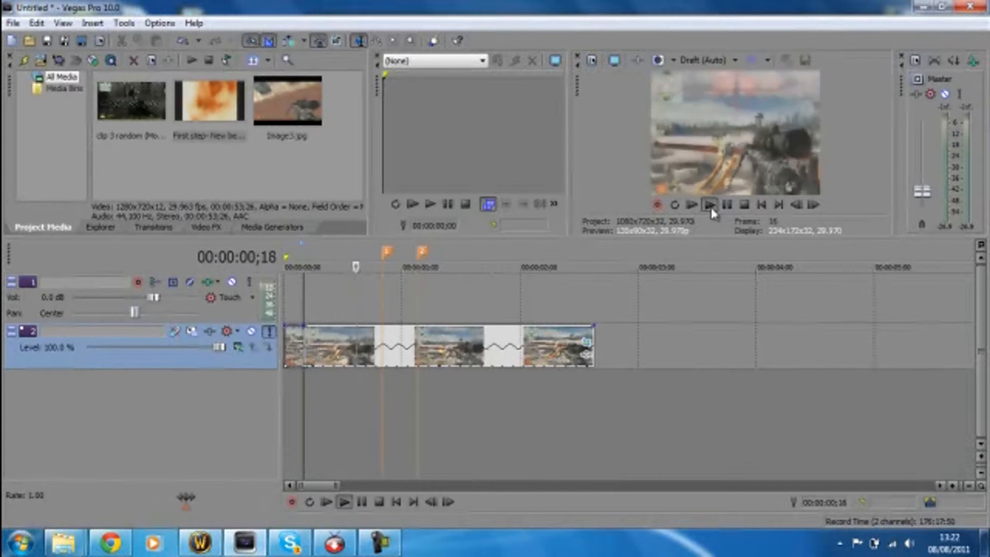
pyautogui.click(711, 205)
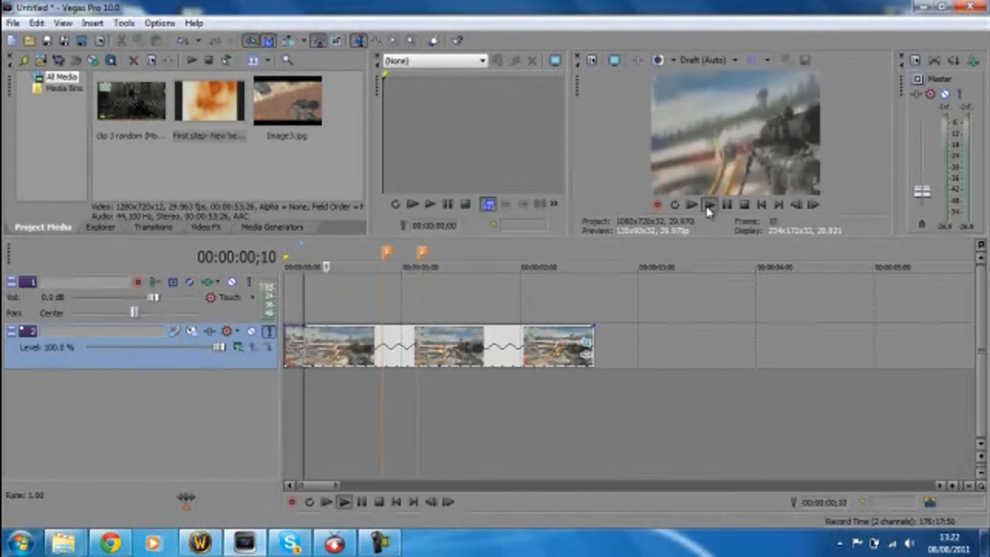
pyautogui.click(725, 209)
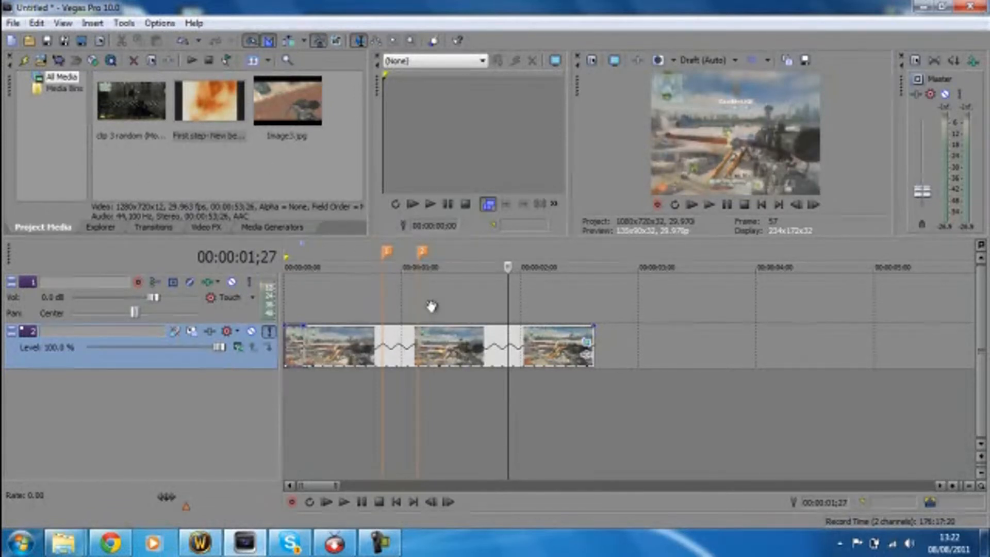
# Apply the Light Rays video effect with the Intense Light Rays preset to the second segment
pyautogui.click(207, 229)
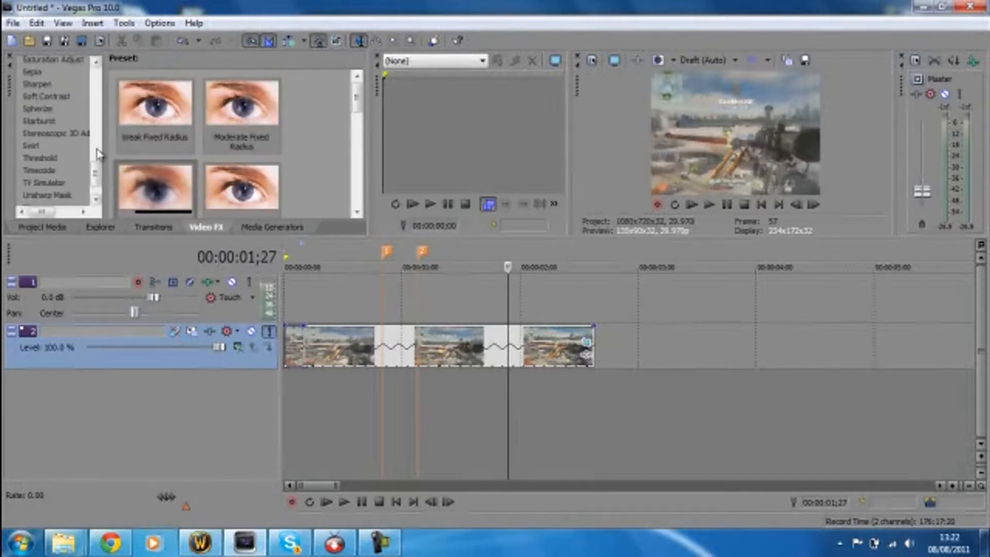
pyautogui.moveTo(98, 169); pyautogui.dragTo(98, 137)
pyautogui.click(44, 121)
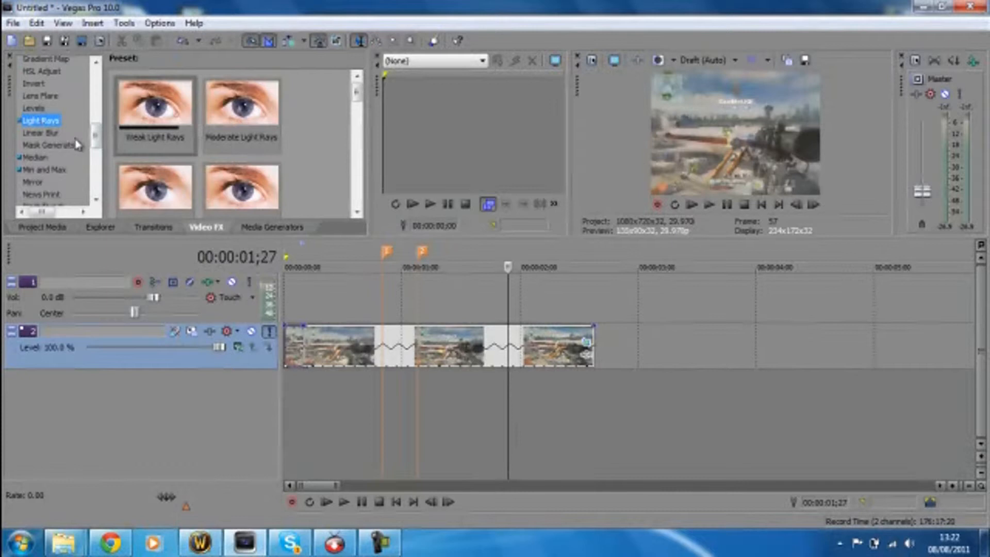
pyautogui.moveTo(358, 93)
pyautogui.mouseDown()
pyautogui.moveTo(356, 216)
pyautogui.moveTo(367, 113)
pyautogui.moveTo(367, 227)
pyautogui.moveTo(340, 20)
pyautogui.moveTo(324, 179)
pyautogui.moveTo(335, 83)
pyautogui.moveTo(341, 129)
pyautogui.moveTo(344, 89)
pyautogui.mouseUp()
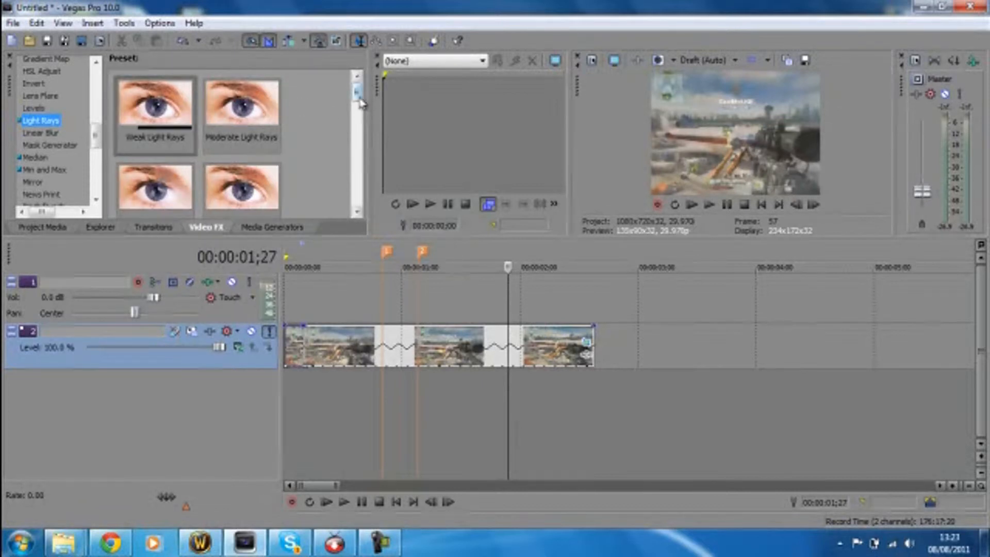
pyautogui.moveTo(356, 98); pyautogui.dragTo(360, 120)
pyautogui.scroll(-1, 360, 120)
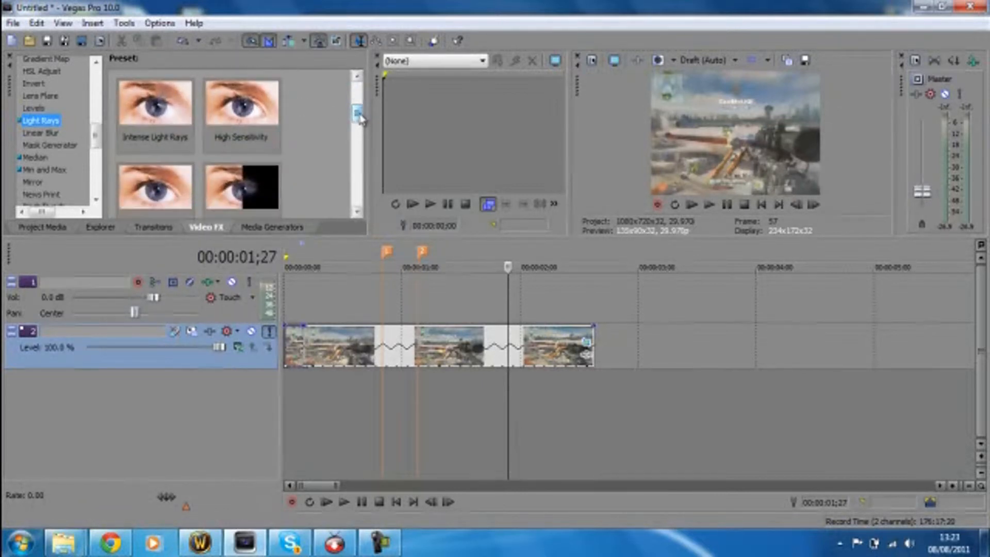
pyautogui.moveTo(154, 108); pyautogui.dragTo(399, 350)
pyautogui.moveTo(298, 209); pyautogui.dragTo(137, 106)
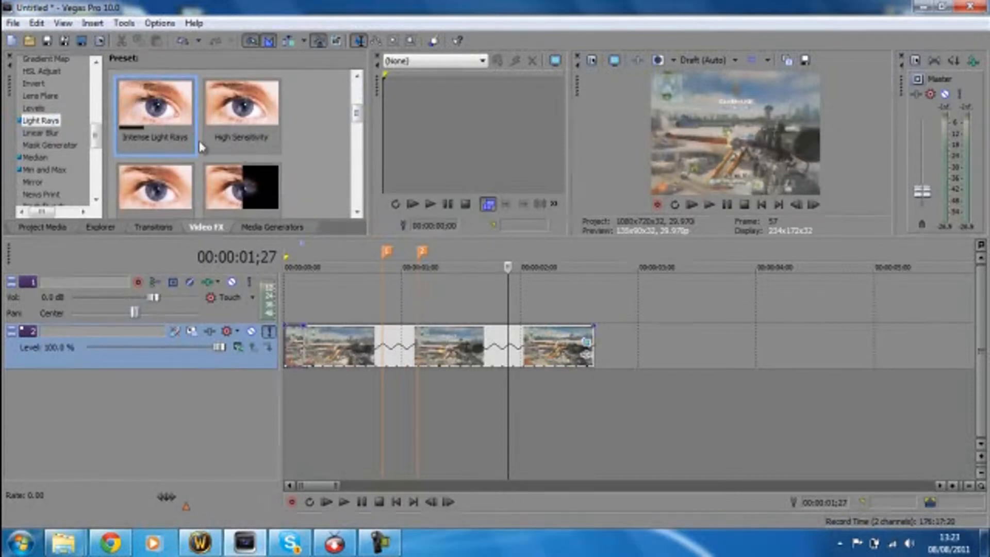
pyautogui.moveTo(49, 127); pyautogui.dragTo(418, 366)
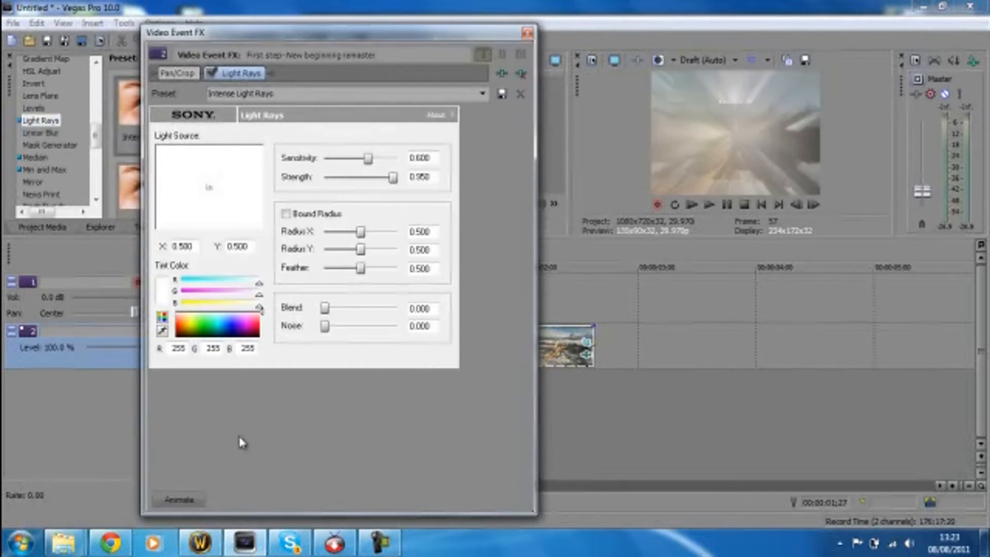
# Show the Light Rays keyframe timeline and set Sensitivity and Strength to 0.000 at the segment's start, 00:00:00;00
pyautogui.click(200, 498)
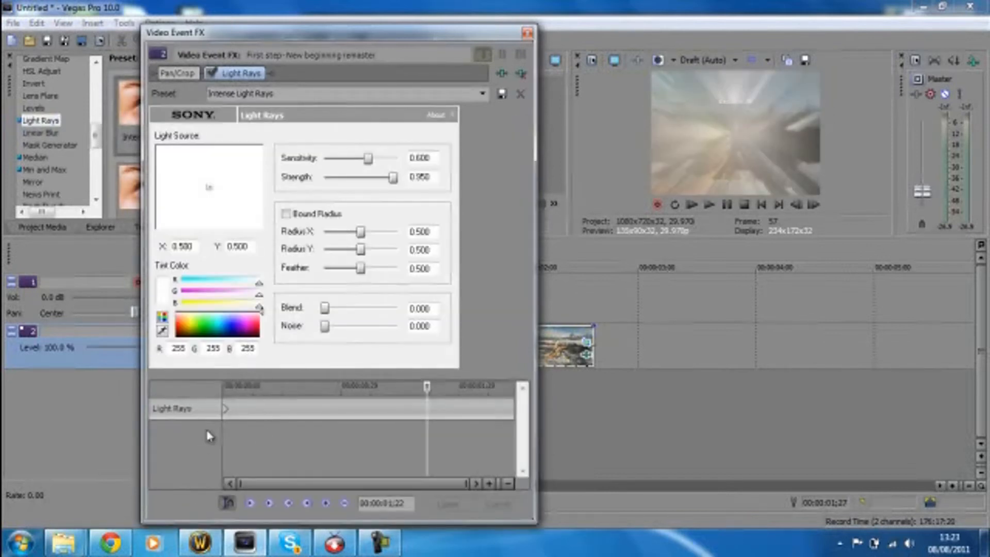
pyautogui.click(225, 412)
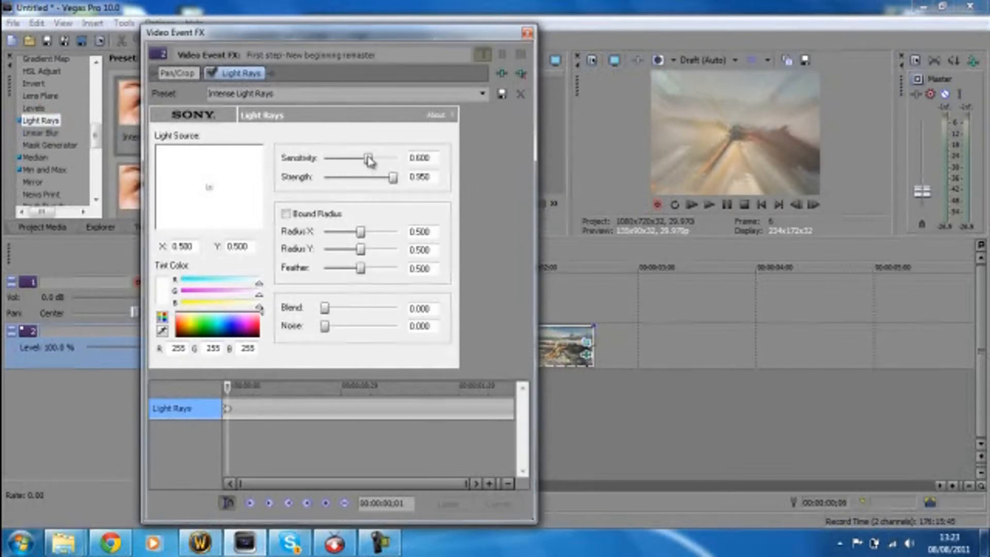
pyautogui.moveTo(368, 159); pyautogui.dragTo(324, 158)
pyautogui.moveTo(393, 178); pyautogui.dragTo(321, 181)
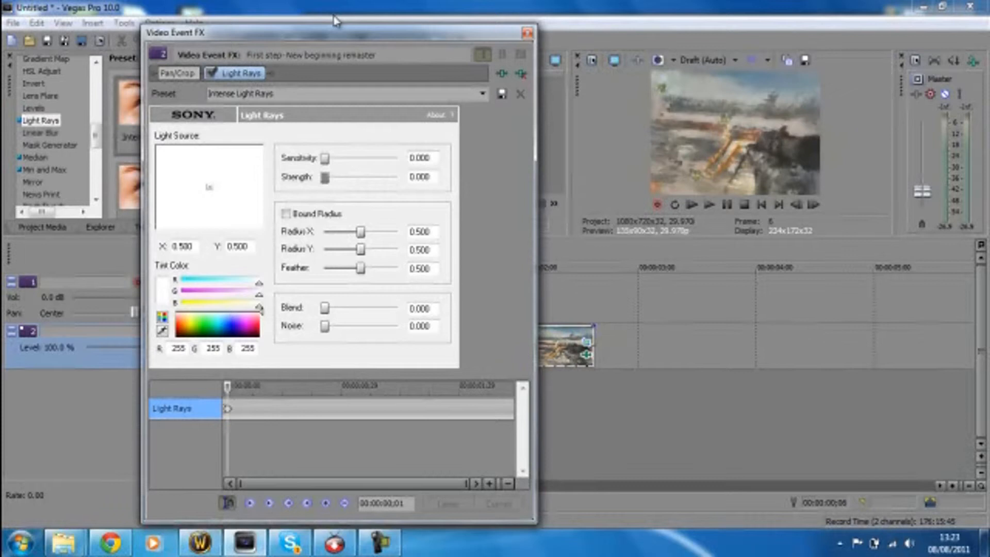
pyautogui.moveTo(339, 39); pyautogui.dragTo(799, 28)
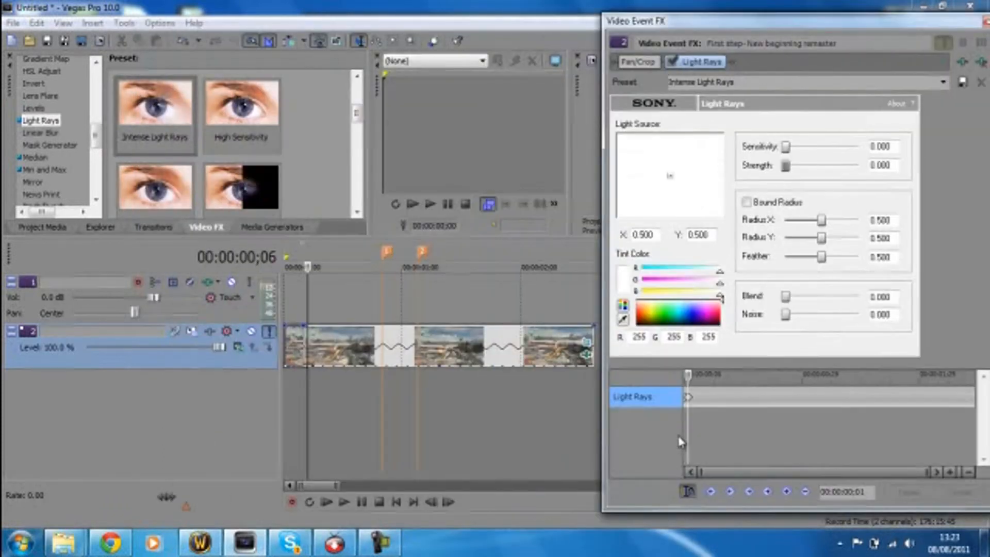
pyautogui.moveTo(689, 402)
pyautogui.mouseDown()
pyautogui.moveTo(687, 390)
pyautogui.moveTo(686, 400)
pyautogui.mouseUp()
pyautogui.moveTo(822, 147); pyautogui.dragTo(784, 147)
pyautogui.moveTo(858, 170); pyautogui.dragTo(703, 190)
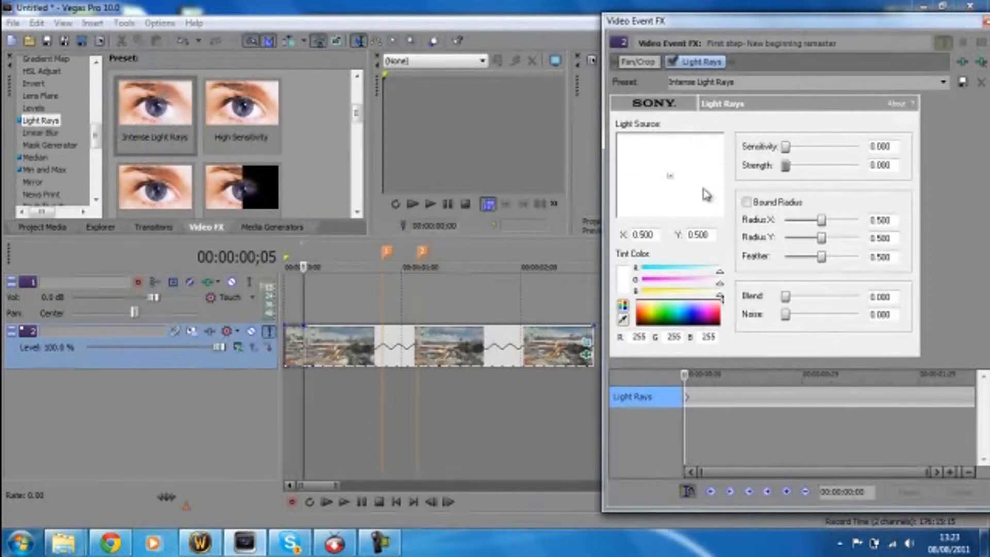
# Add a Light Rays keyframe at the first marker, raising Sensitivity to about 0.594 and increasing Strength, and move the effect window off the preview
pyautogui.click(383, 343)
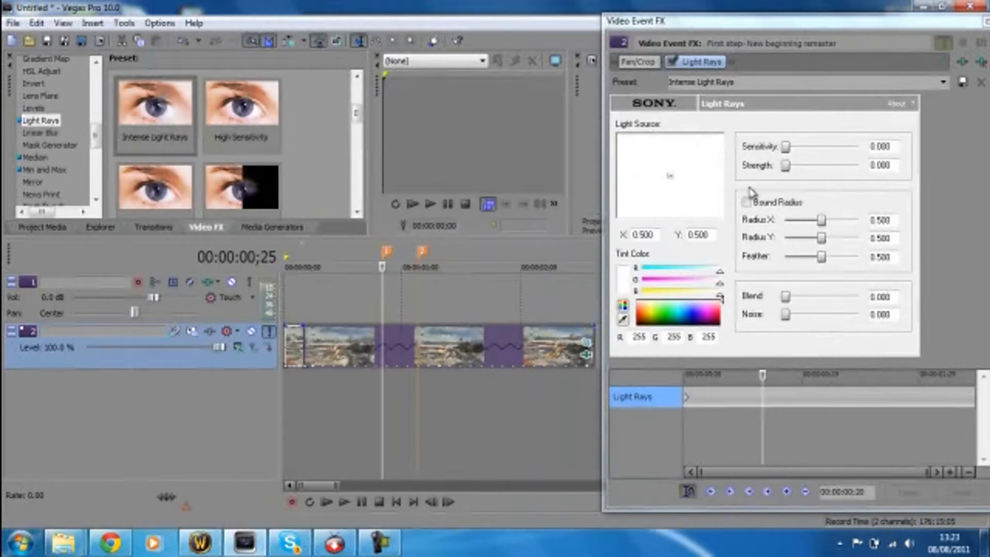
pyautogui.moveTo(786, 148); pyautogui.dragTo(820, 175)
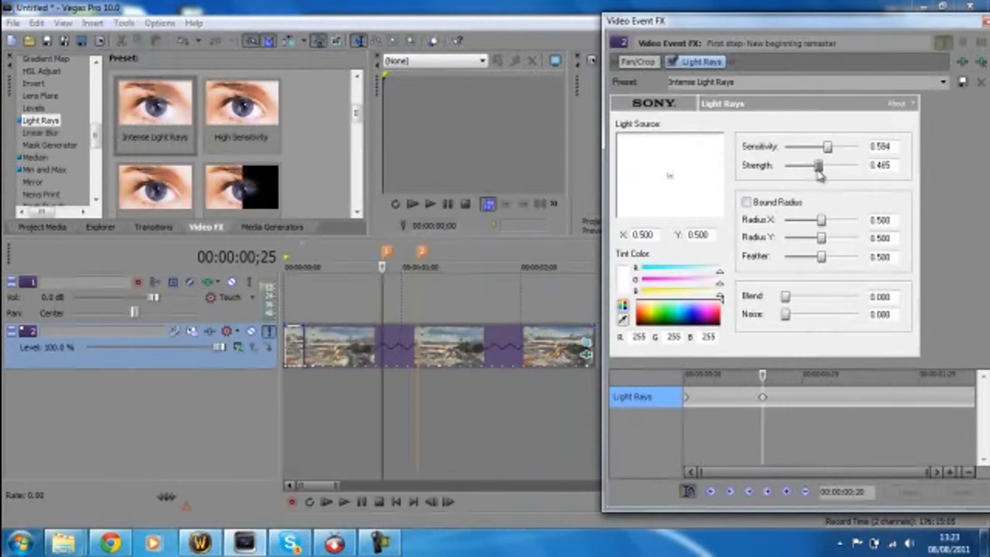
pyautogui.moveTo(766, 21); pyautogui.dragTo(415, 46)
pyautogui.moveTo(393, 9); pyautogui.dragTo(349, 37)
# Add a Light Rays keyframe just after the first marker, at 00:00:00;21, with Sensitivity and Strength at 0.000
pyautogui.click(371, 451)
pyautogui.moveTo(424, 179); pyautogui.dragTo(330, 180)
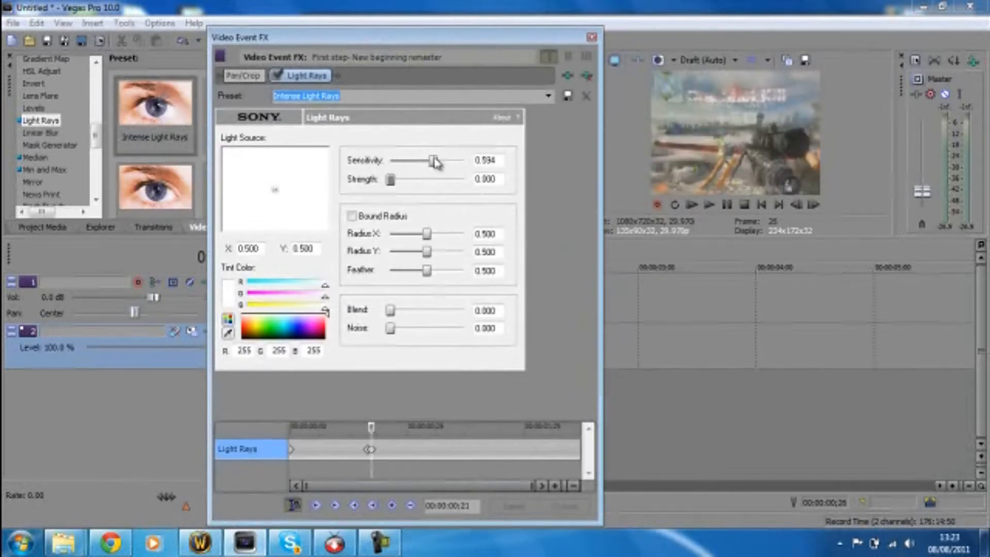
pyautogui.moveTo(434, 168); pyautogui.dragTo(383, 169)
# Add a Light Rays keyframe at the second marker, 00:00:00;29, with Sensitivity about 0.752 and Strength about 0.534
pyautogui.moveTo(459, 36); pyautogui.dragTo(741, 11)
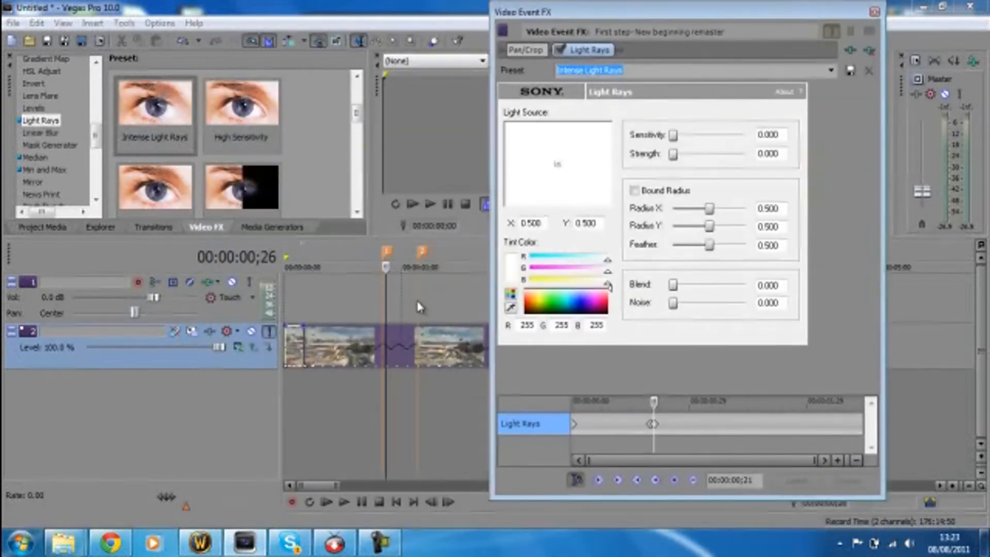
pyautogui.click(420, 307)
pyautogui.moveTo(691, 10); pyautogui.dragTo(264, 37)
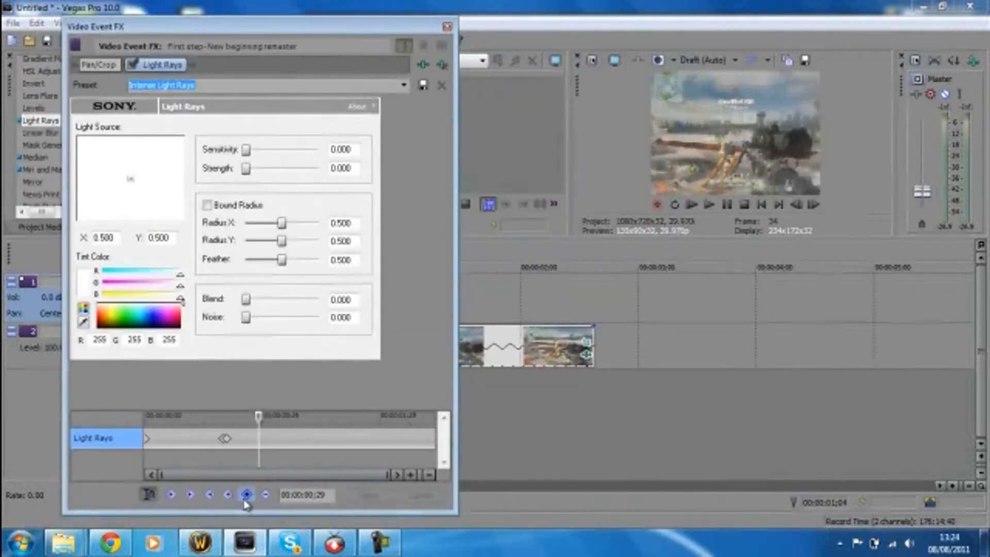
pyautogui.moveTo(248, 150); pyautogui.dragTo(301, 151)
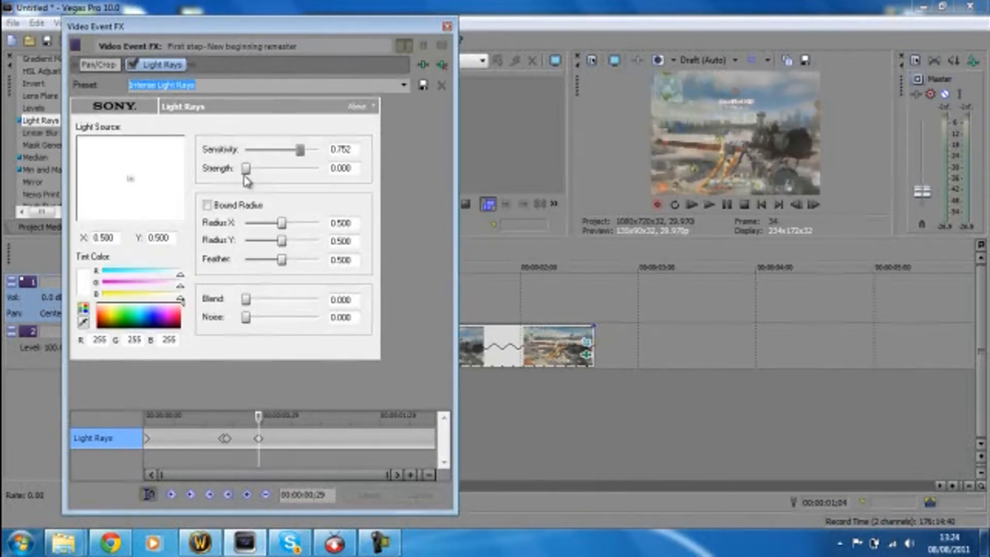
pyautogui.moveTo(252, 178); pyautogui.dragTo(291, 180)
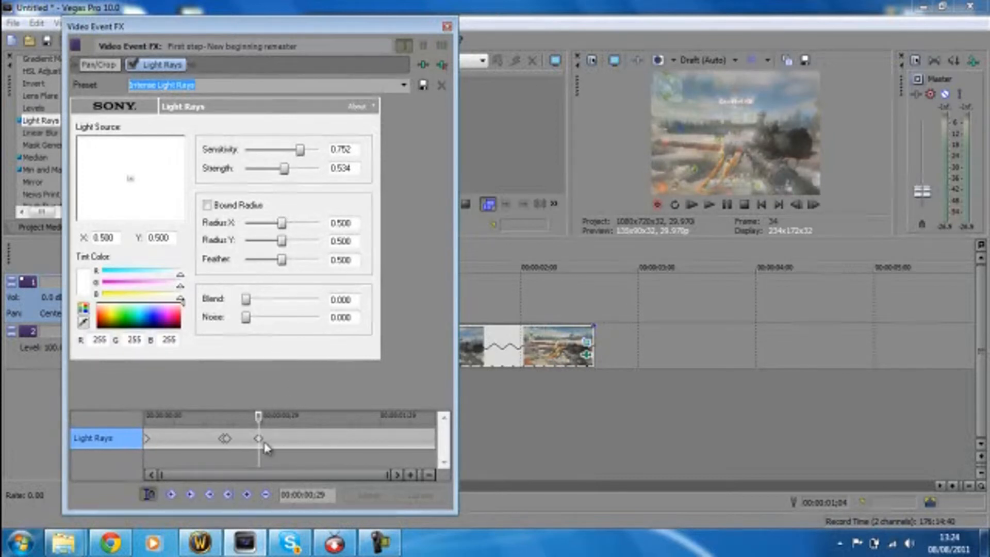
# Add a Light Rays keyframe at 00:00:01;00 with Sensitivity and Strength at 0.000, and close the effect window
pyautogui.click(264, 446)
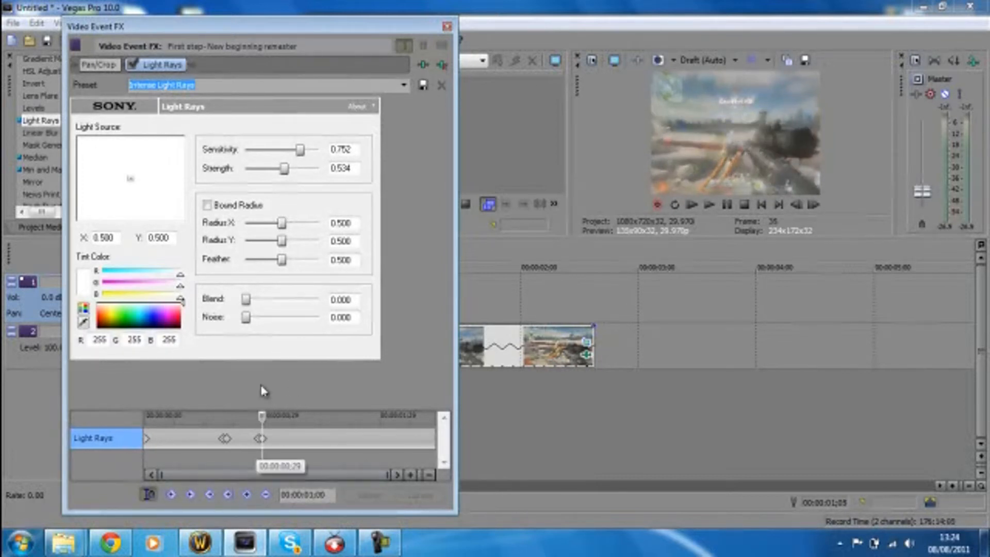
pyautogui.moveTo(300, 150); pyautogui.dragTo(192, 170)
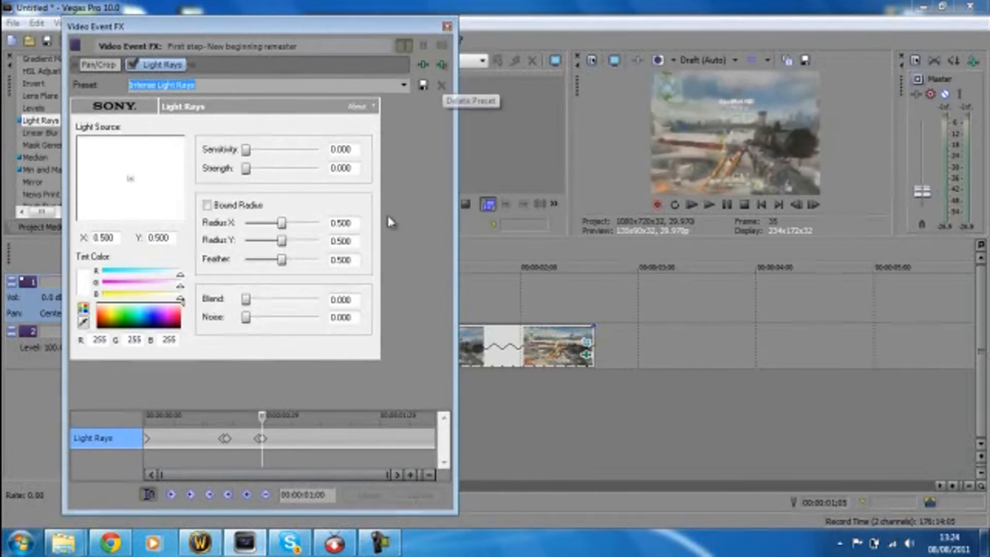
pyautogui.click(446, 27)
# Play the clip from the split to check the Light Rays flashes at both markers
pyautogui.click(304, 338)
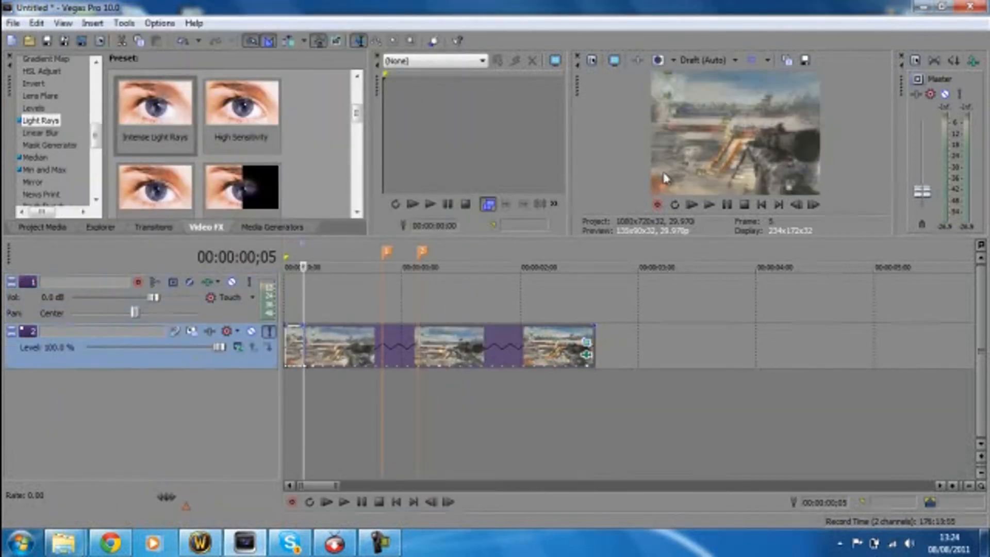
pyautogui.click(711, 207)
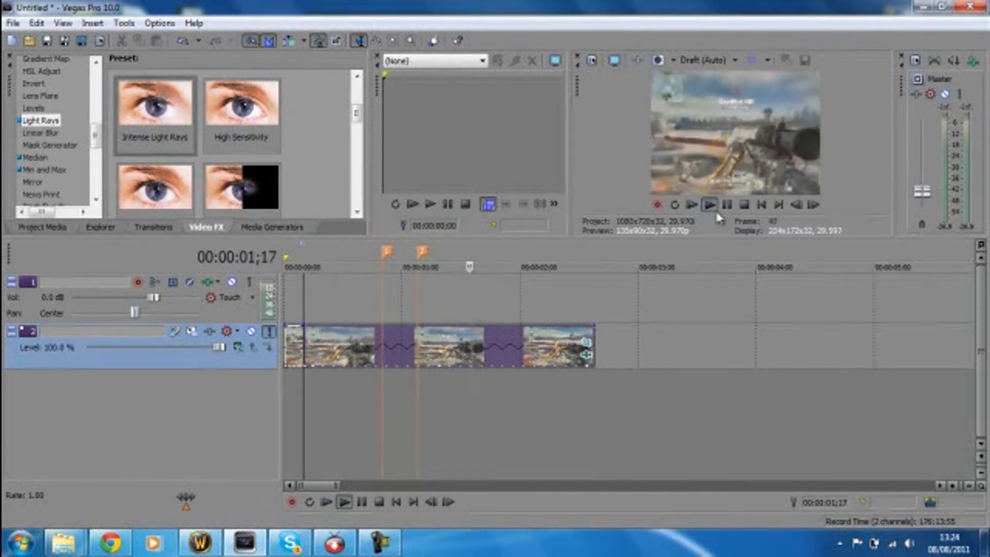
pyautogui.click(727, 204)
# Switch the preview quality to Preview (Full) and replay the clip from the split to judge the playback
pyautogui.click(734, 60)
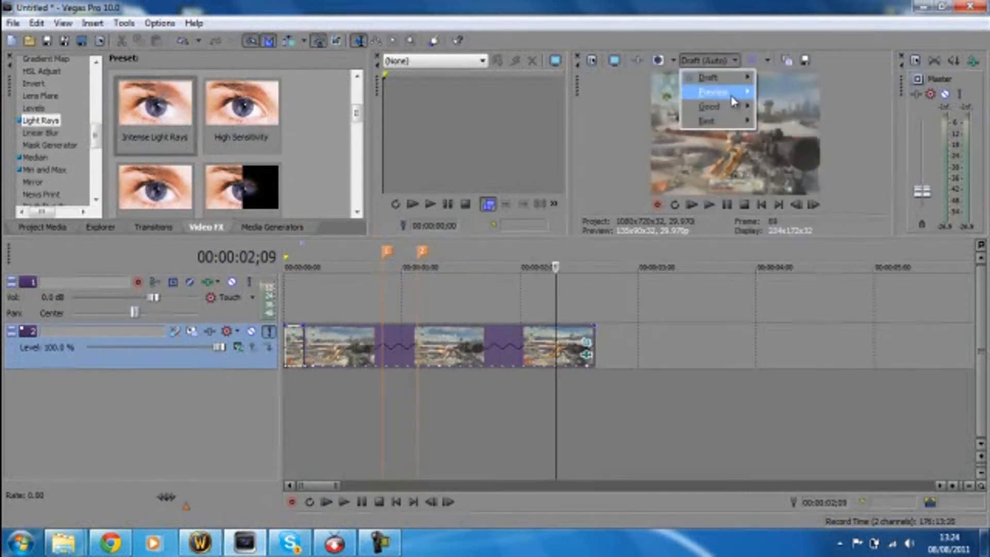
pyautogui.click(778, 106)
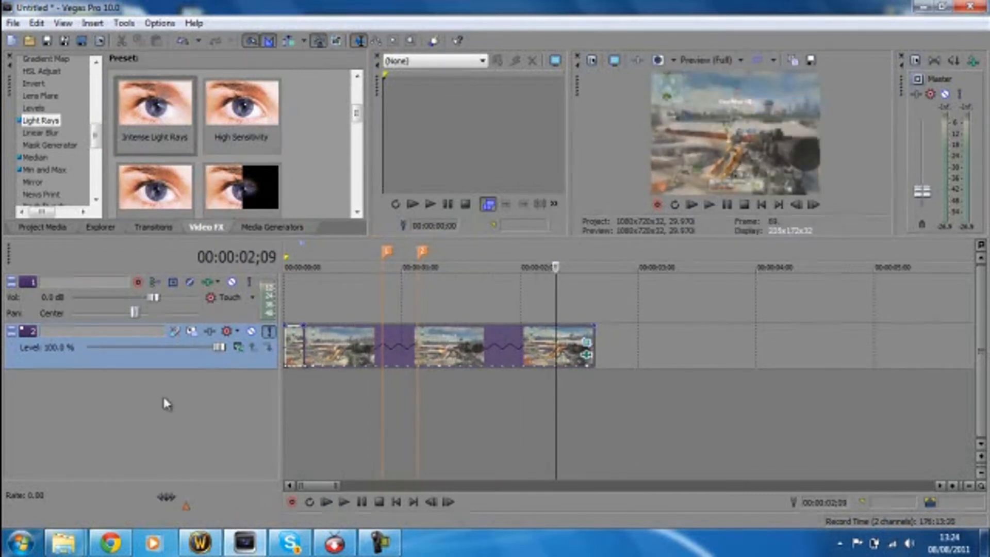
pyautogui.click(303, 348)
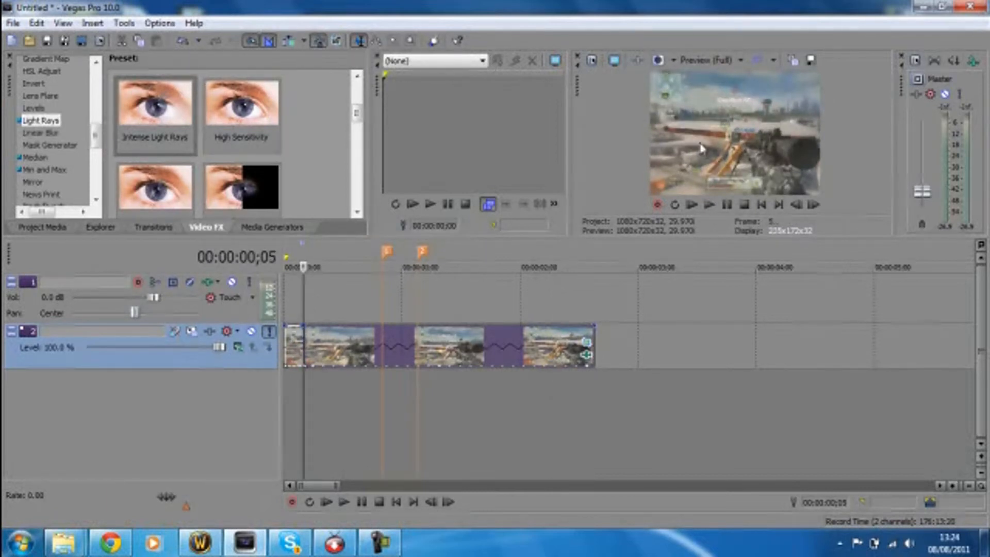
pyautogui.click(710, 205)
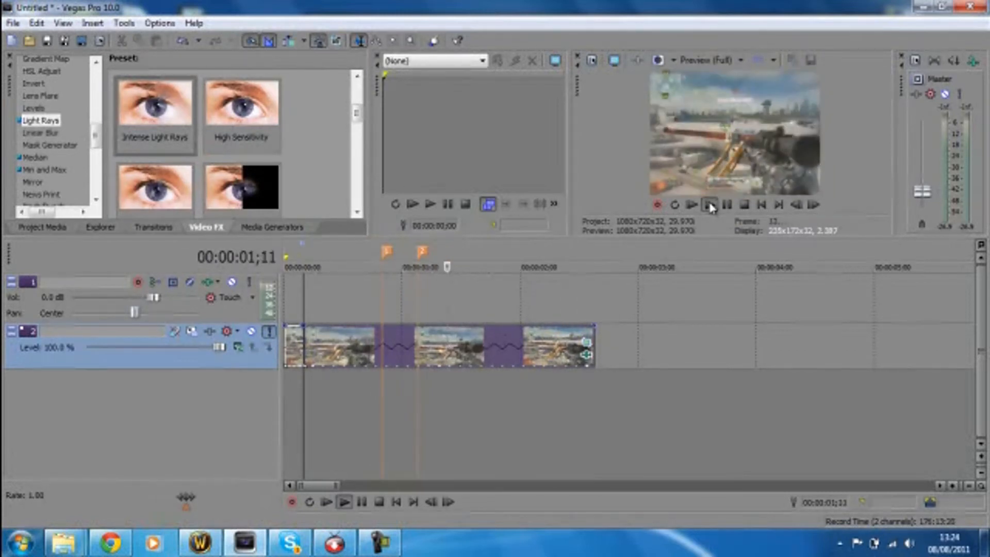
pyautogui.click(710, 206)
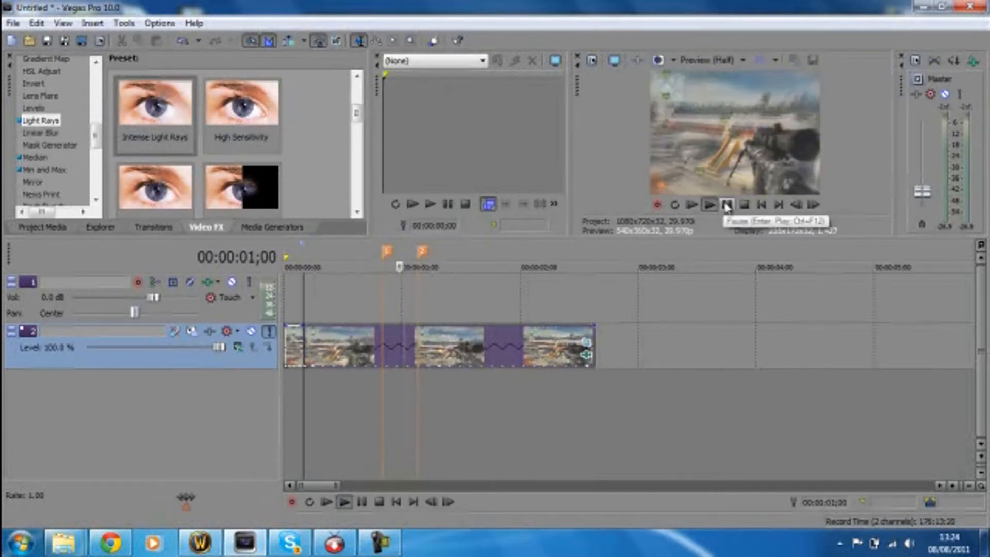
pyautogui.click(727, 205)
# Set the video preview quality to Preview (Auto)
pyautogui.click(741, 61)
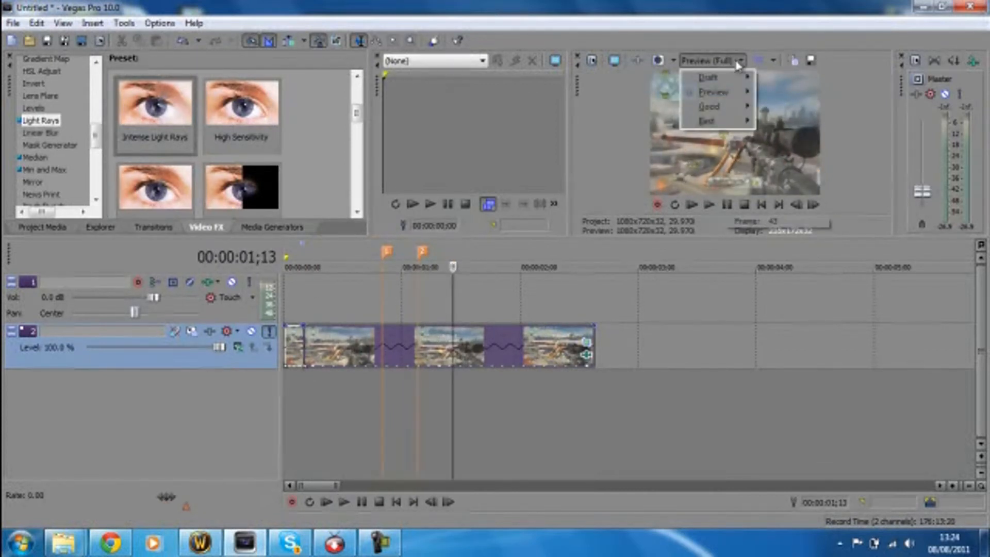
pyautogui.moveTo(717, 92)
pyautogui.click(768, 93)
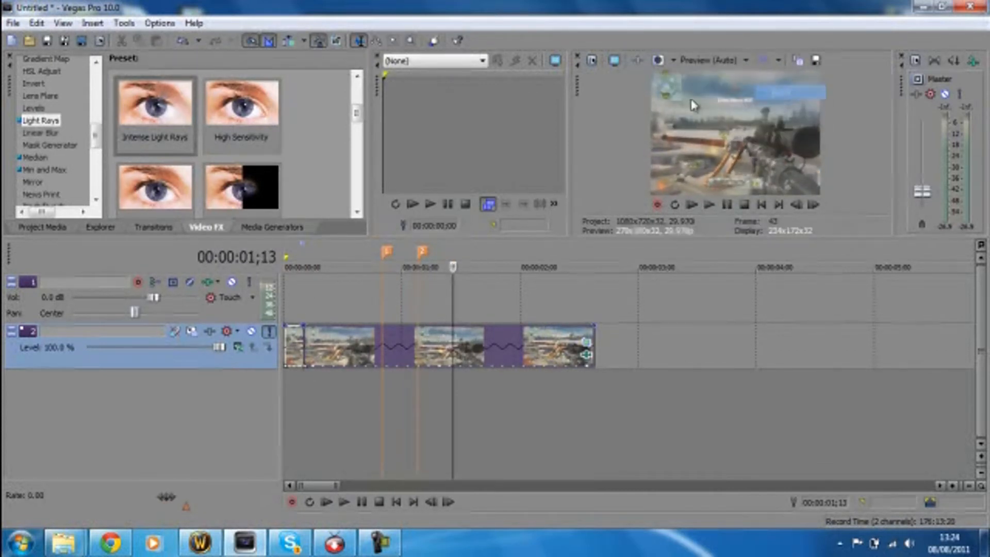
# Replay the clip from the split several times to examine the shake, zooms and light flashes, and pause playback
pyautogui.click(711, 206)
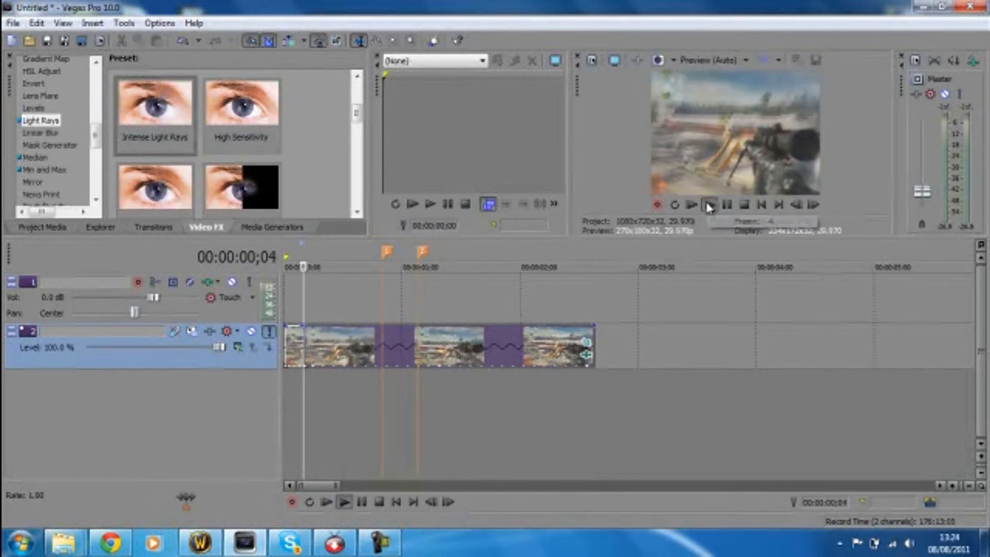
pyautogui.click(710, 207)
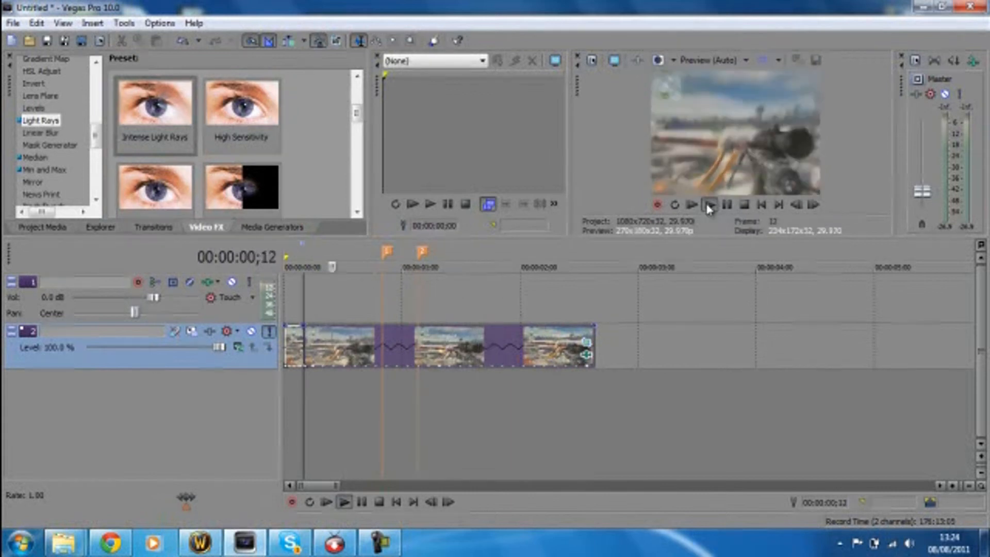
pyautogui.click(710, 206)
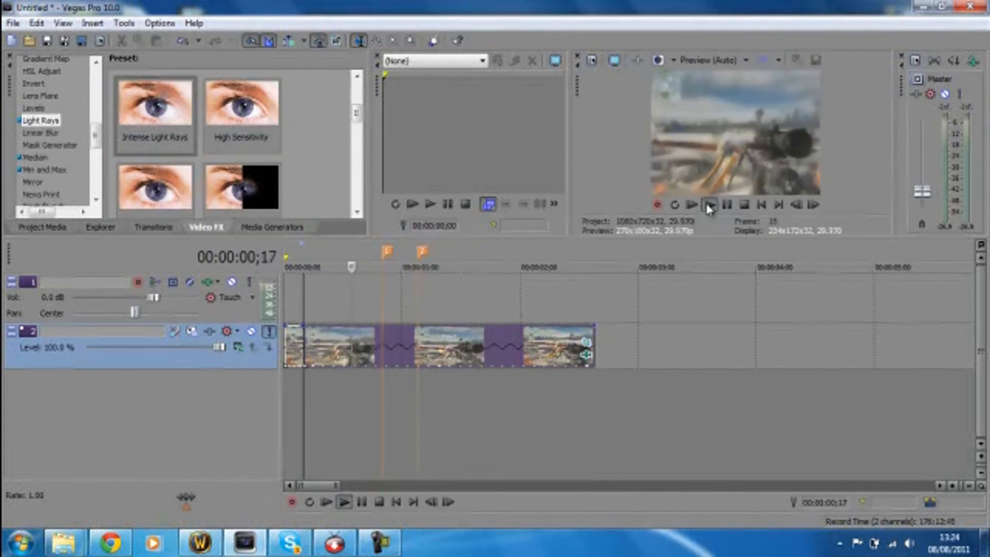
pyautogui.click(710, 206)
pyautogui.click(710, 206)
pyautogui.click(710, 205)
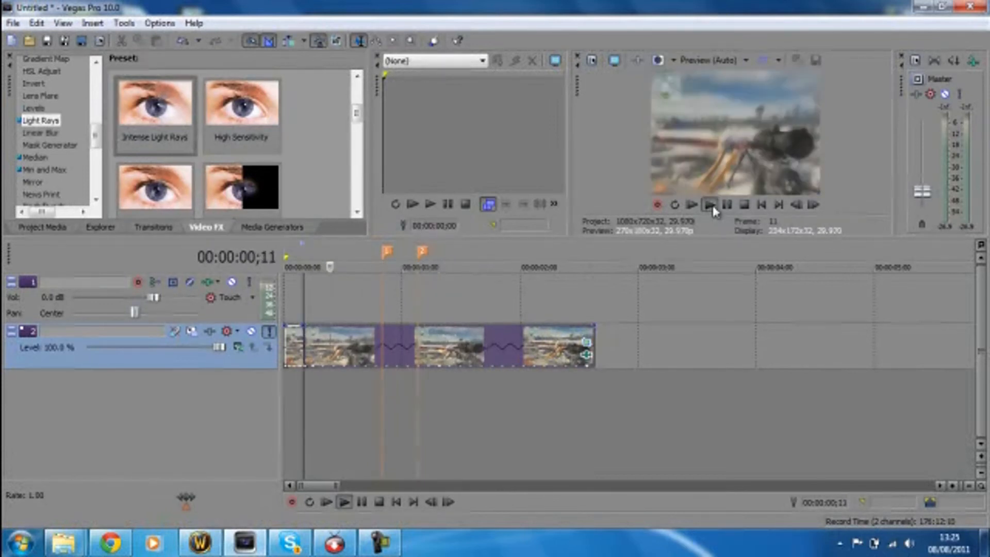
pyautogui.click(710, 206)
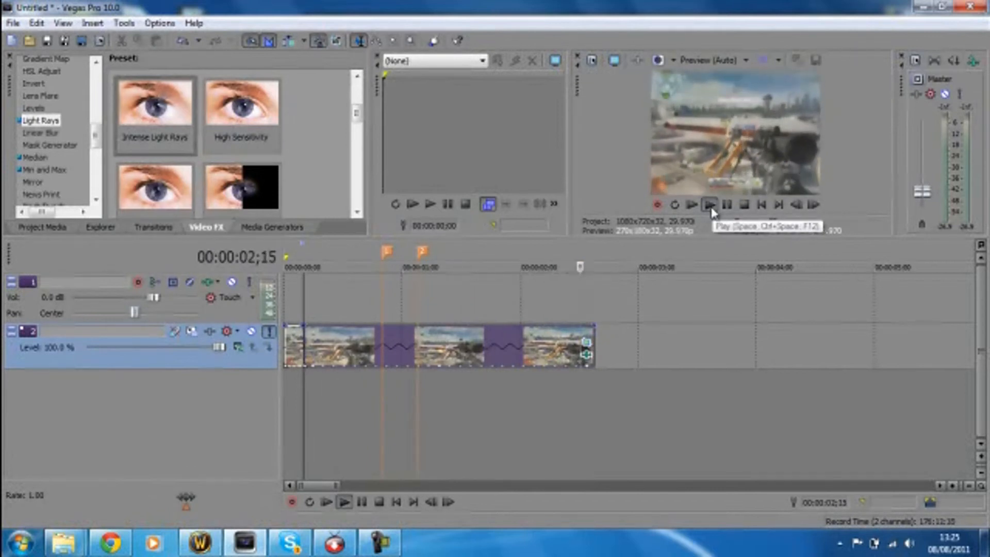
pyautogui.click(711, 207)
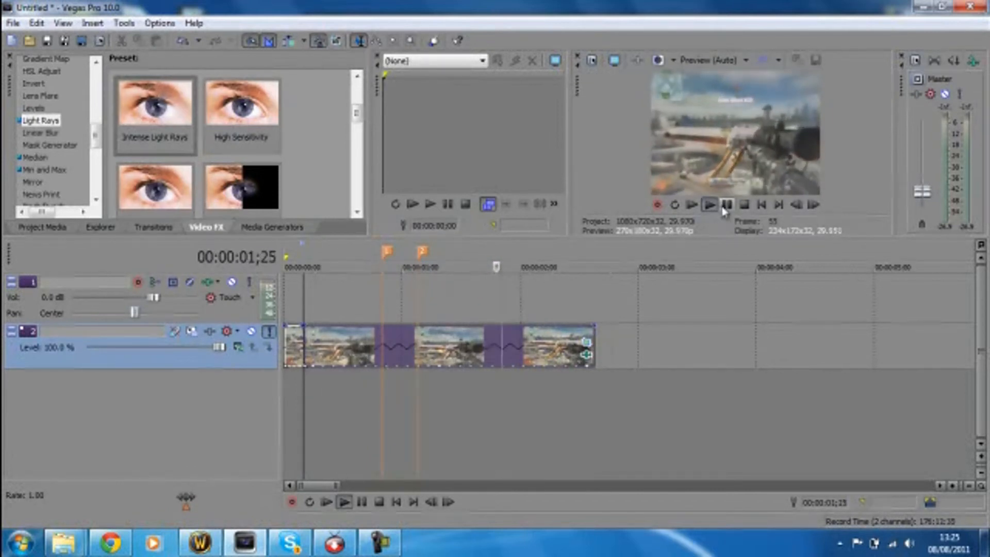
pyautogui.click(727, 207)
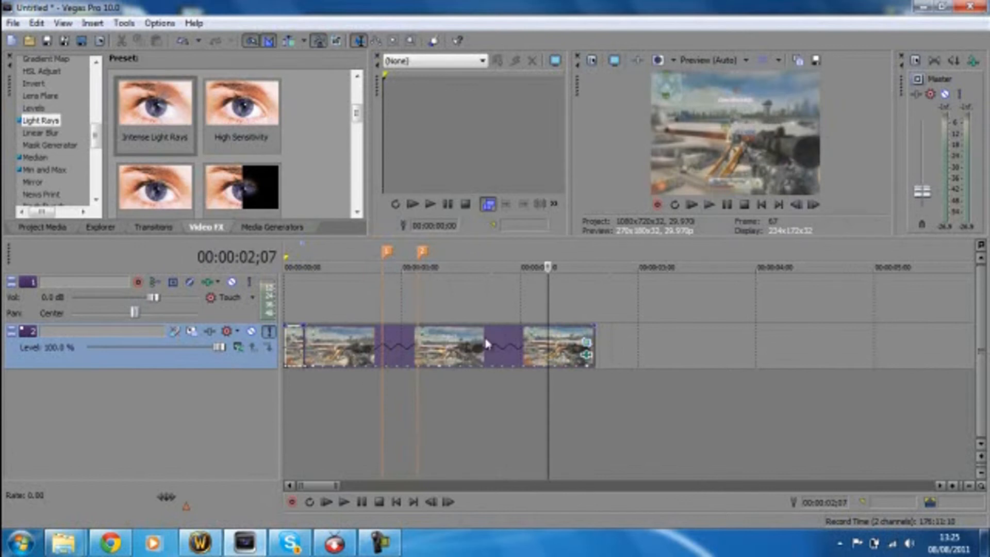
# Render the project as "tutorial" in Windows Media Video V11 (*.wmv) format with the 8 Mbps HD 1080-30p Video template
pyautogui.click(15, 24)
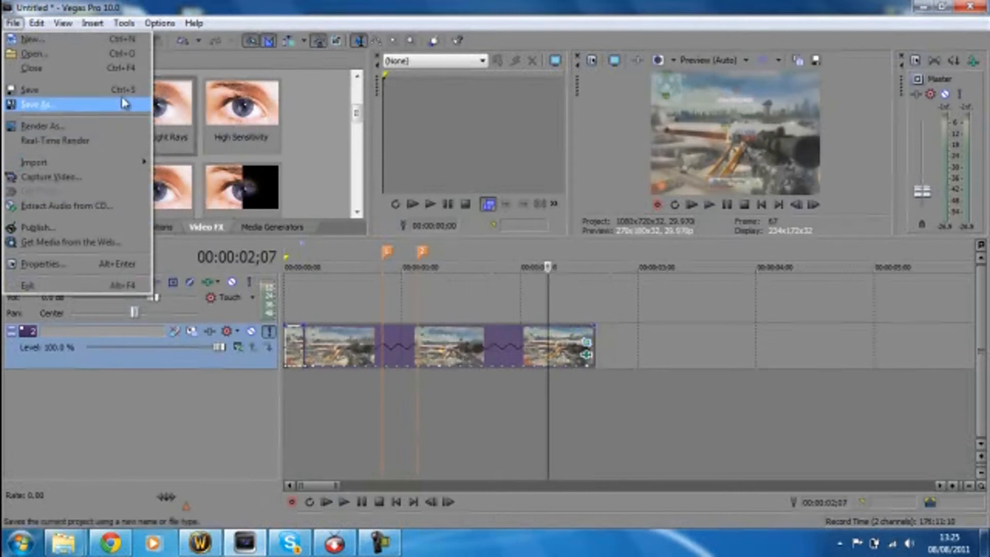
pyautogui.click(128, 126)
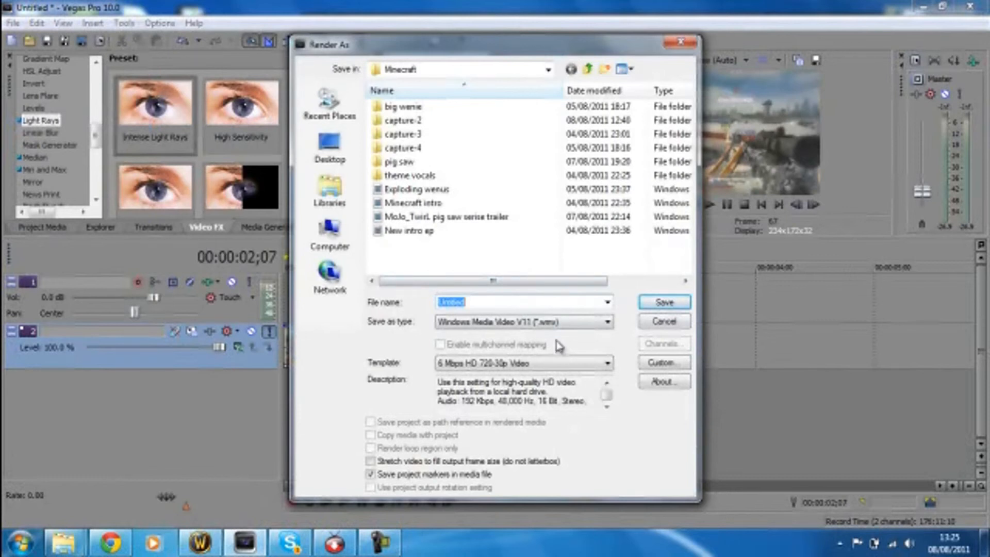
pyautogui.write('tutorial')
pyautogui.click(607, 323)
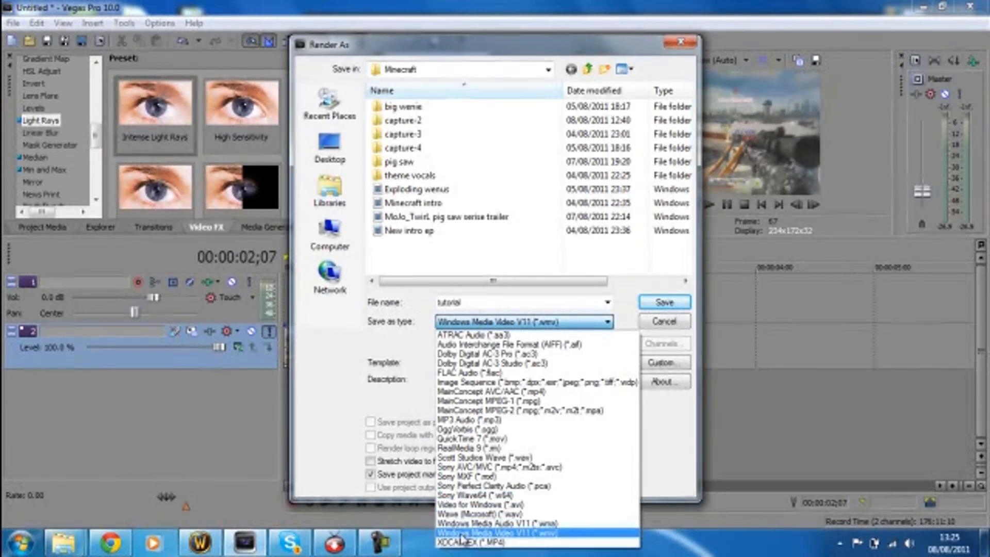
pyautogui.click(503, 536)
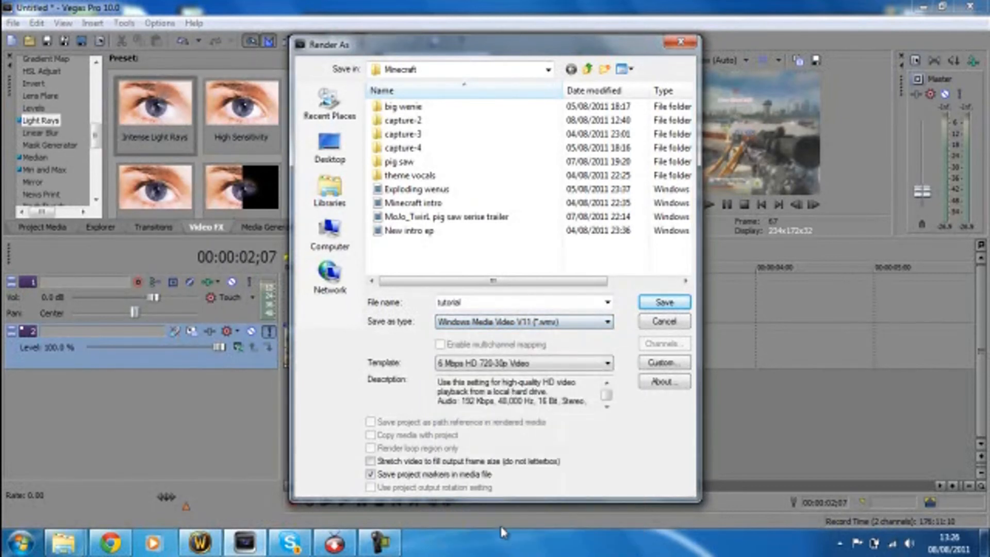
pyautogui.click(599, 364)
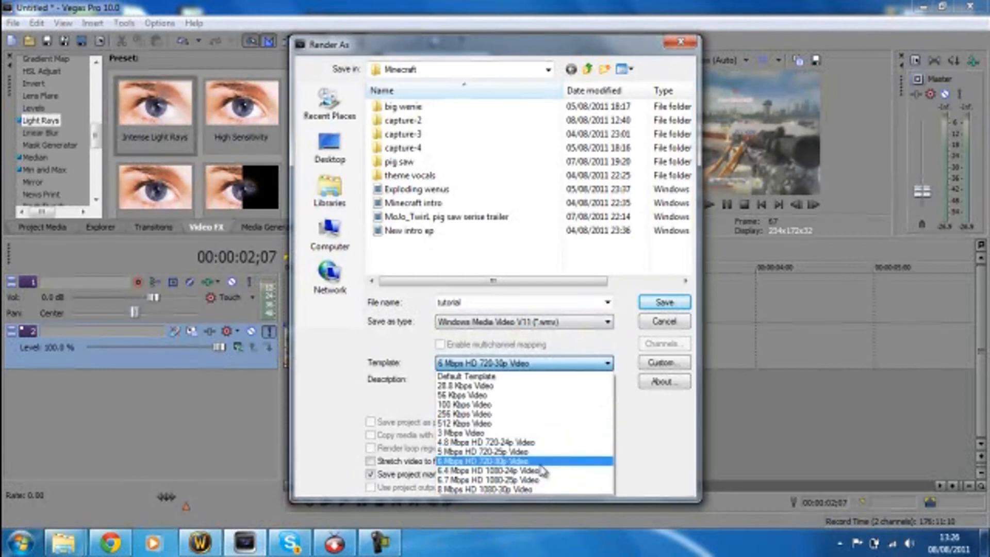
pyautogui.click(499, 489)
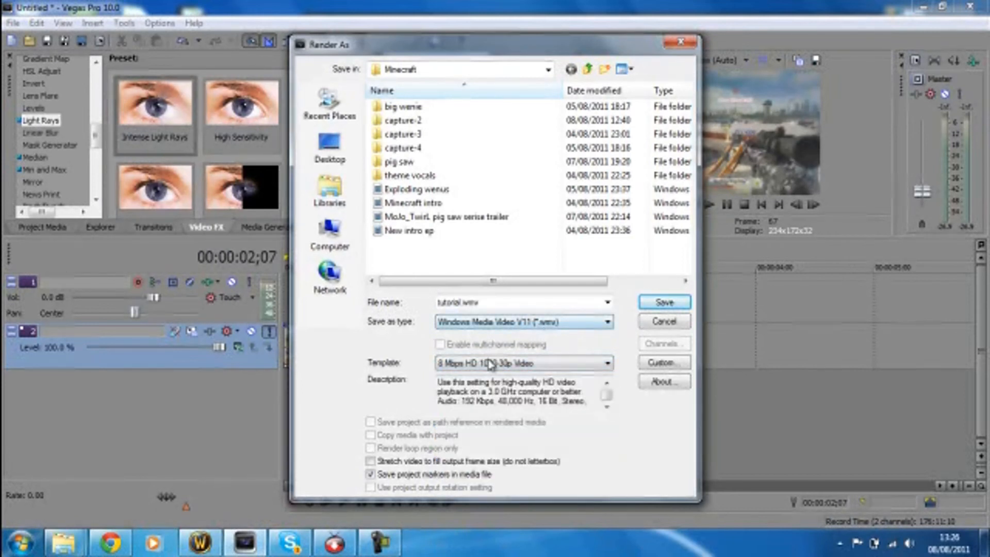
pyautogui.click(671, 308)
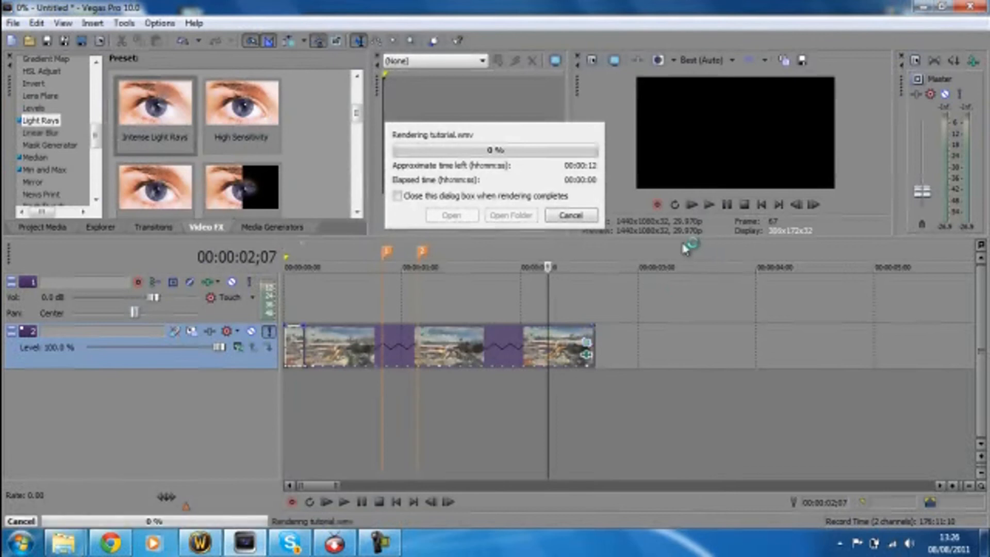